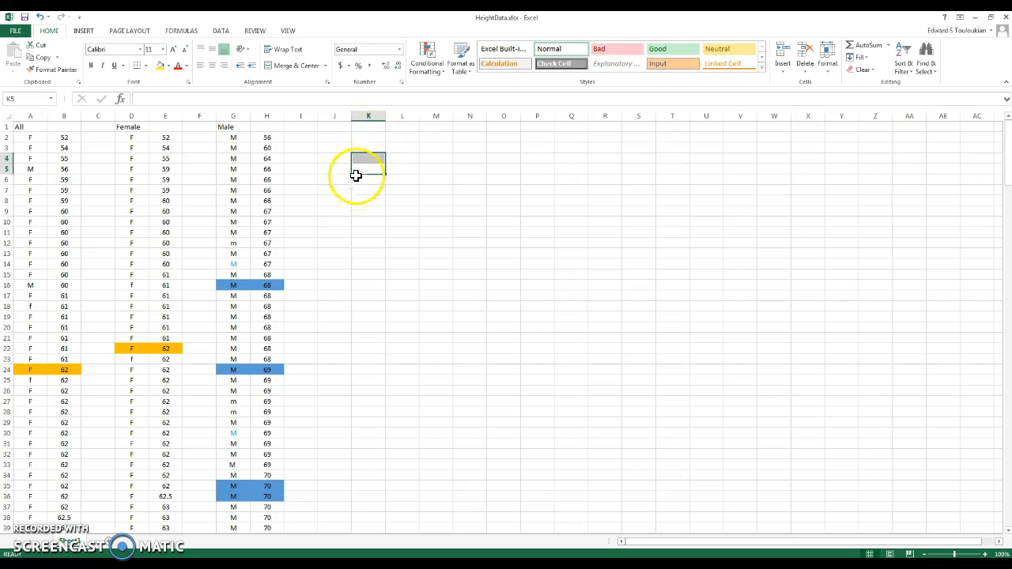
Step: Enter "Male Data" in K1 and "Height (inches)" in K2, and fit column K's width to its text
left_click(370, 136)
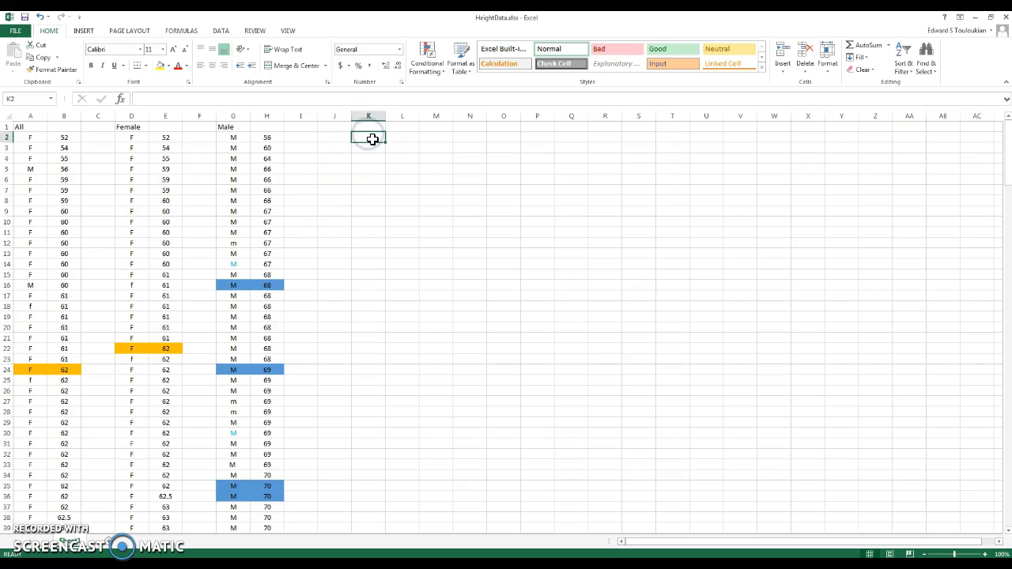
type("MAl")
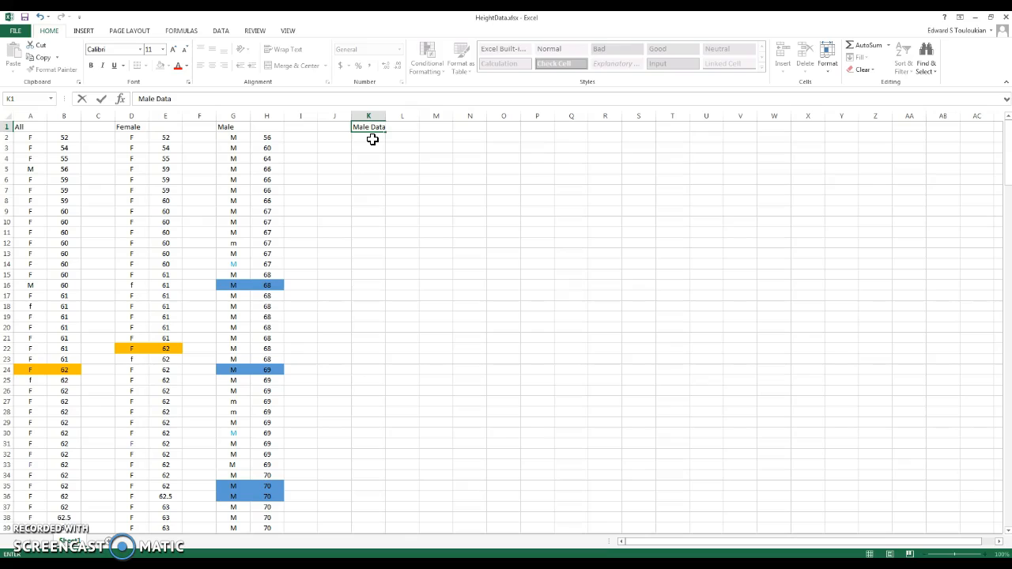
key("Return")
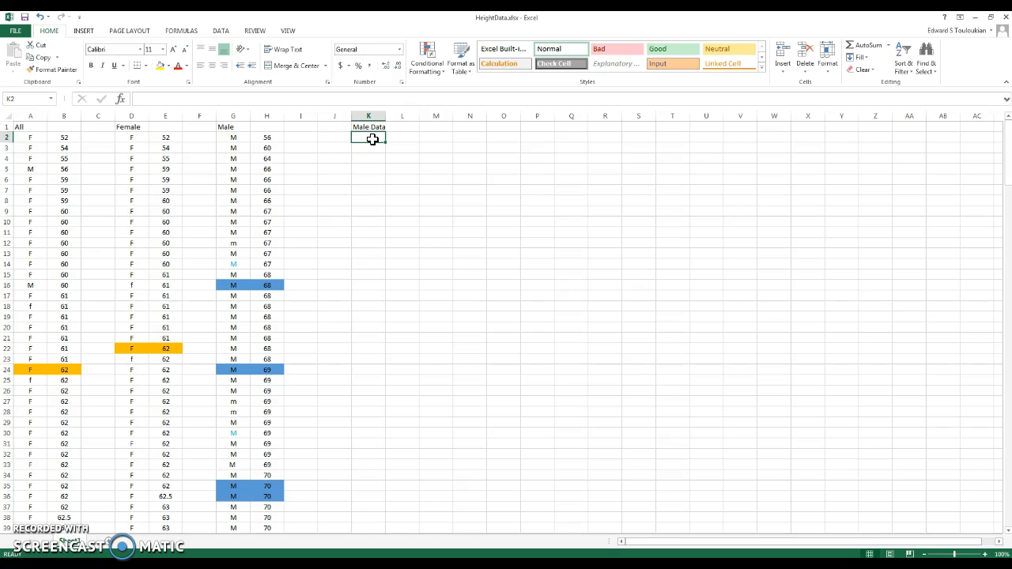
type("Height (inches")
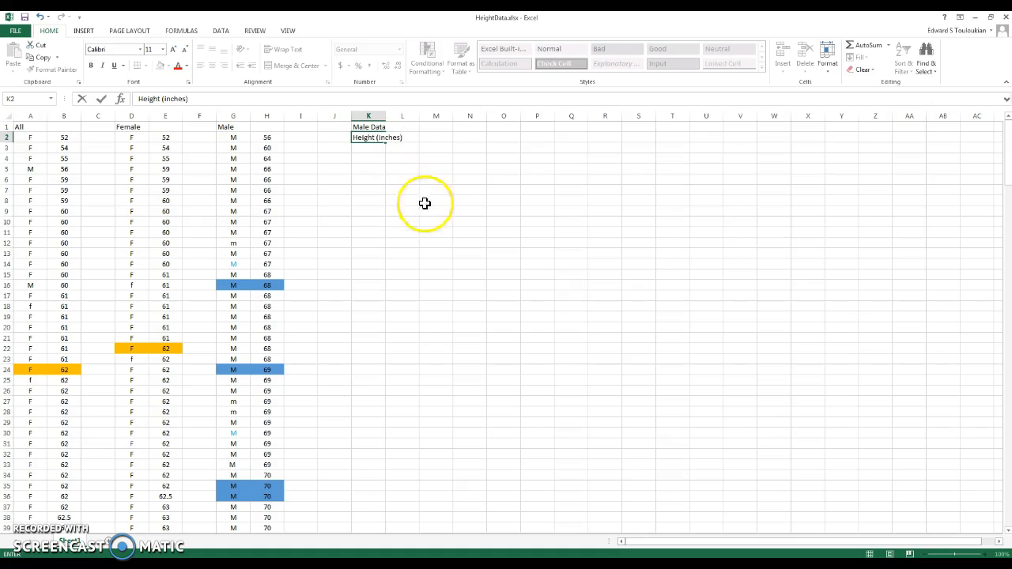
left_click_drag(421, 230, 421, 224)
double_click(388, 116)
Step: Enter the heading "Frequency" in L2 and fit column L's width to it
left_click(417, 138)
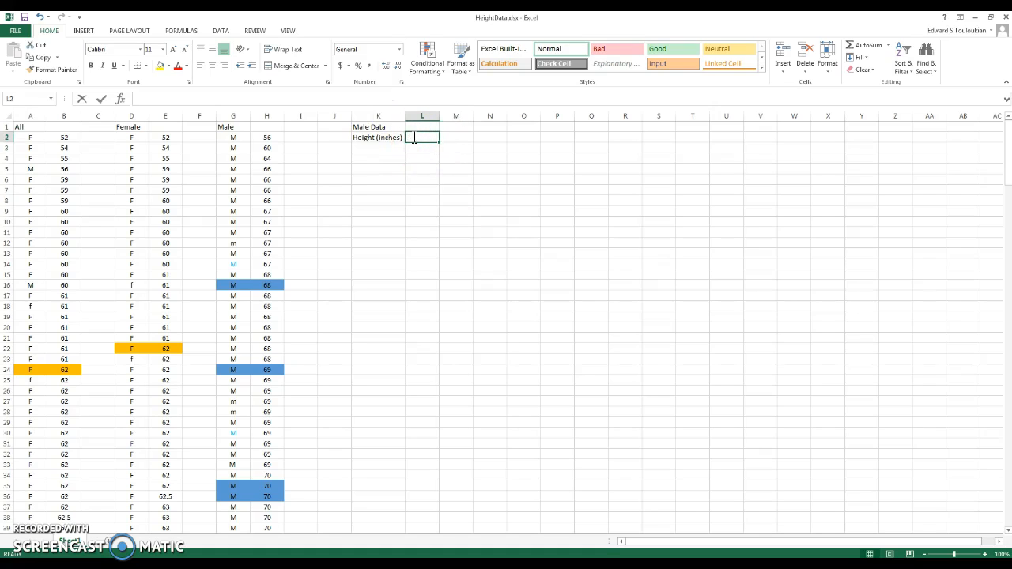
type("Frequency")
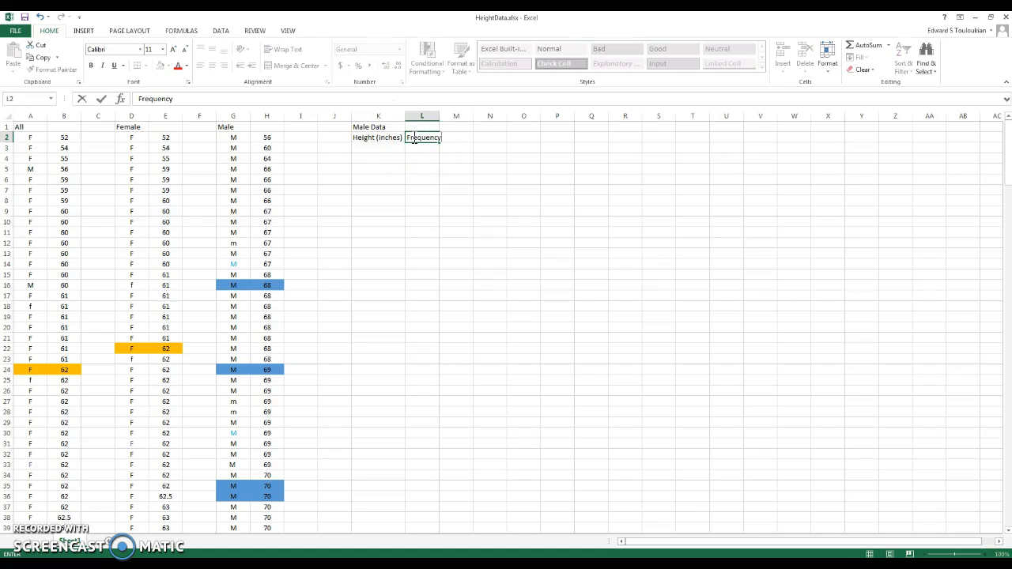
left_click(446, 165)
double_click(439, 116)
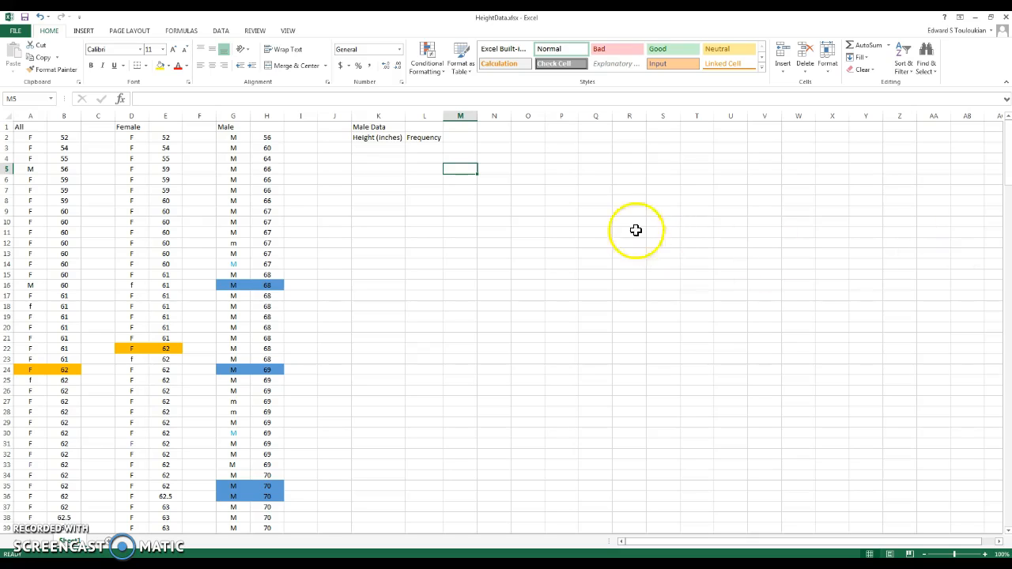
Step: Enter the height classes 55-59, 60-64, 65-69 and 70-74 in cells K3 to K6
left_click(276, 139)
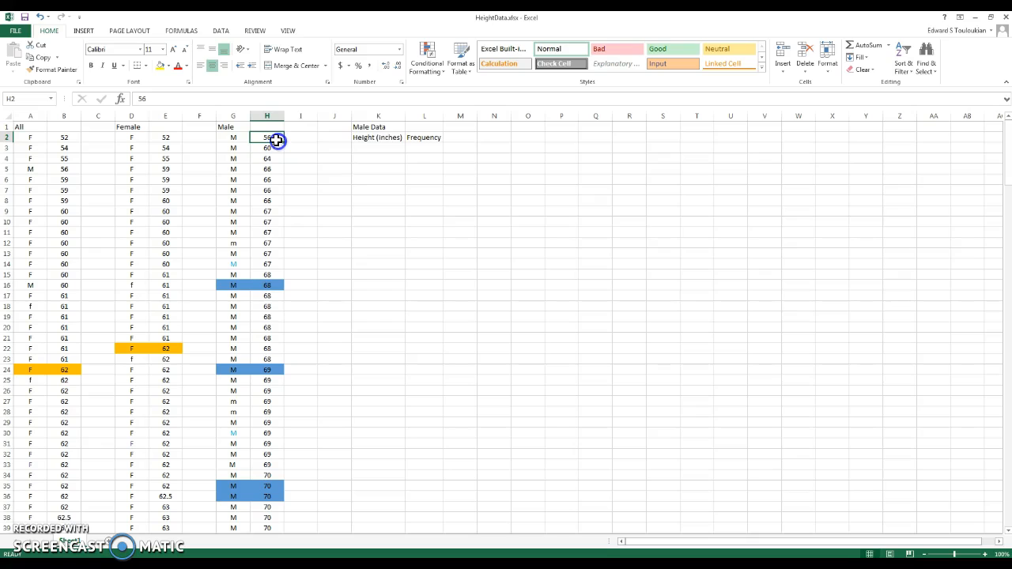
left_click(371, 146)
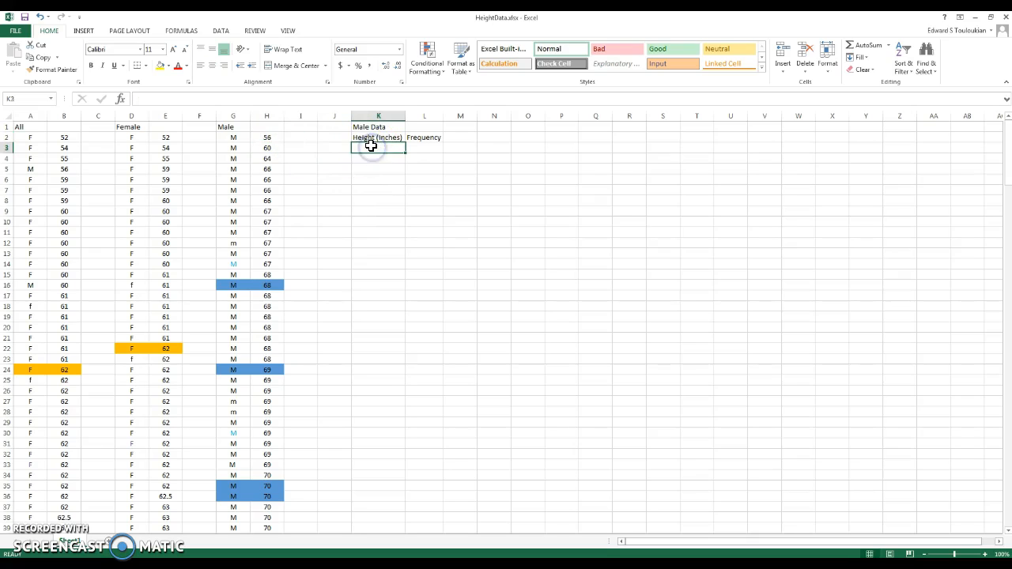
type("55-59")
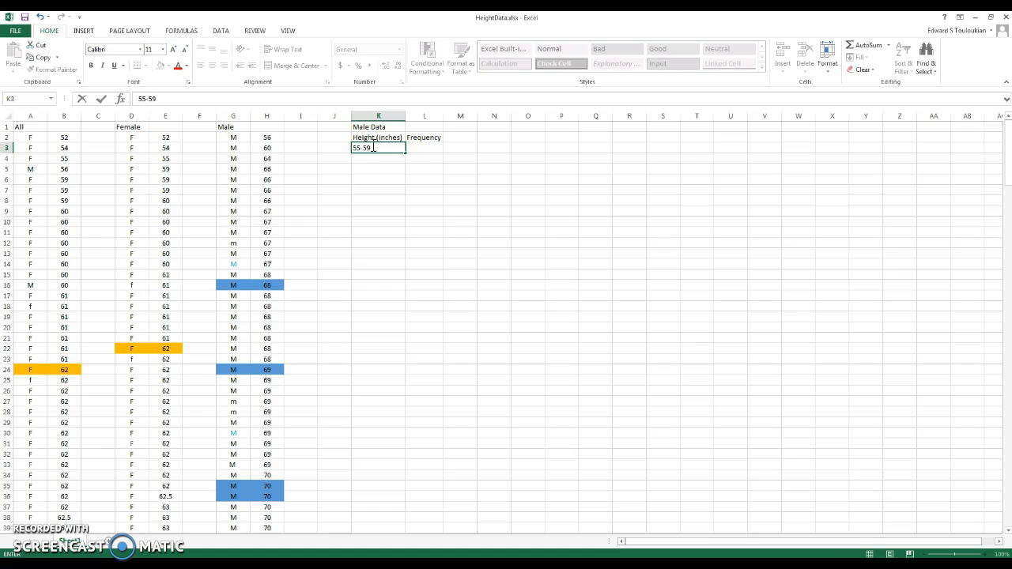
key("Return")
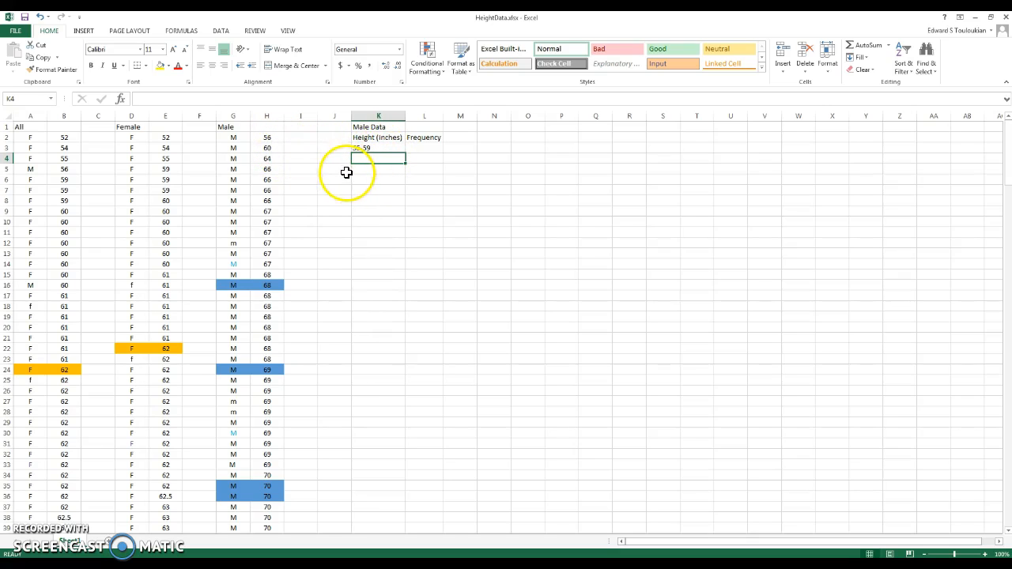
type("60-64")
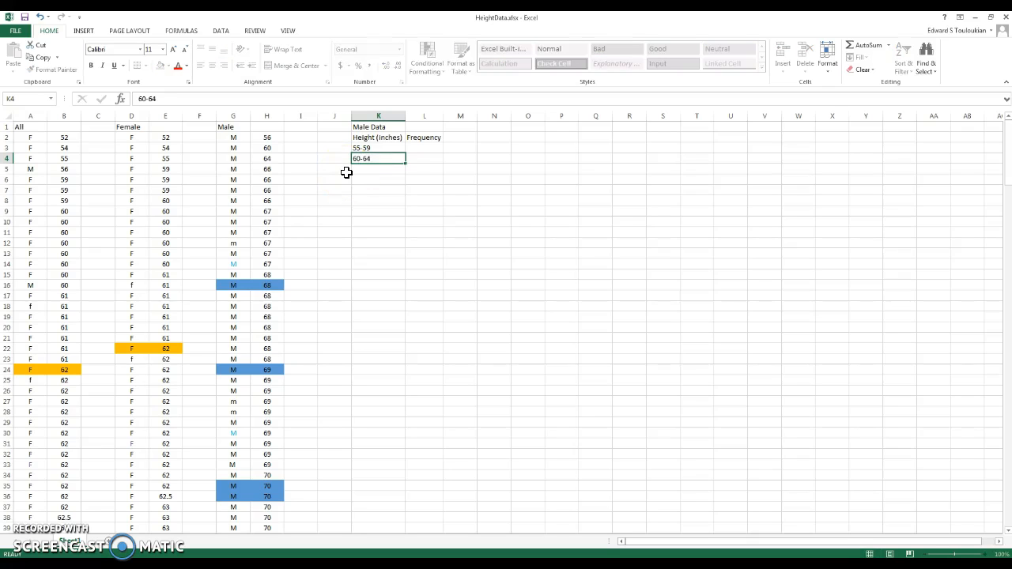
key("Return")
type("65-69")
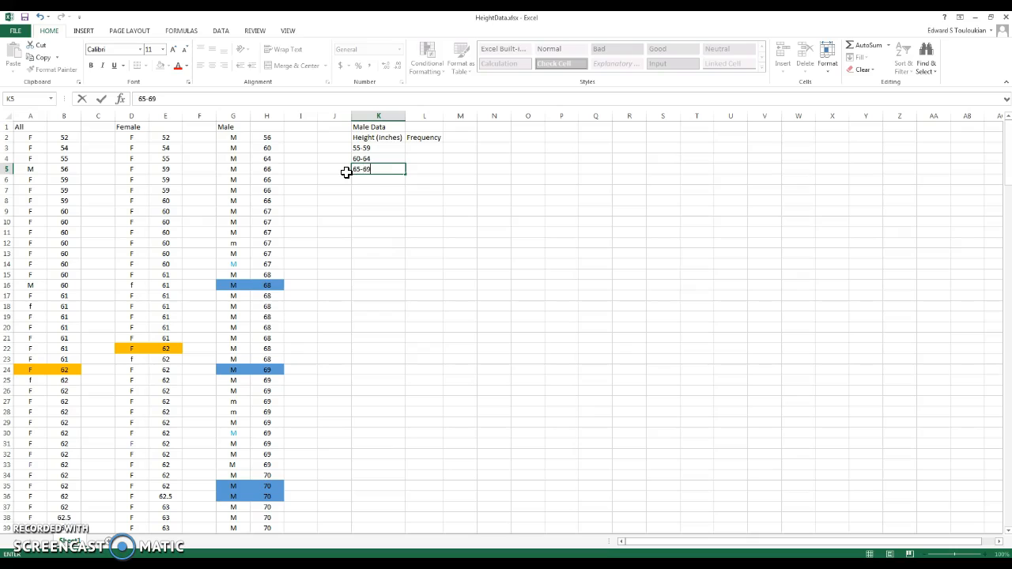
key("Return")
type("70")
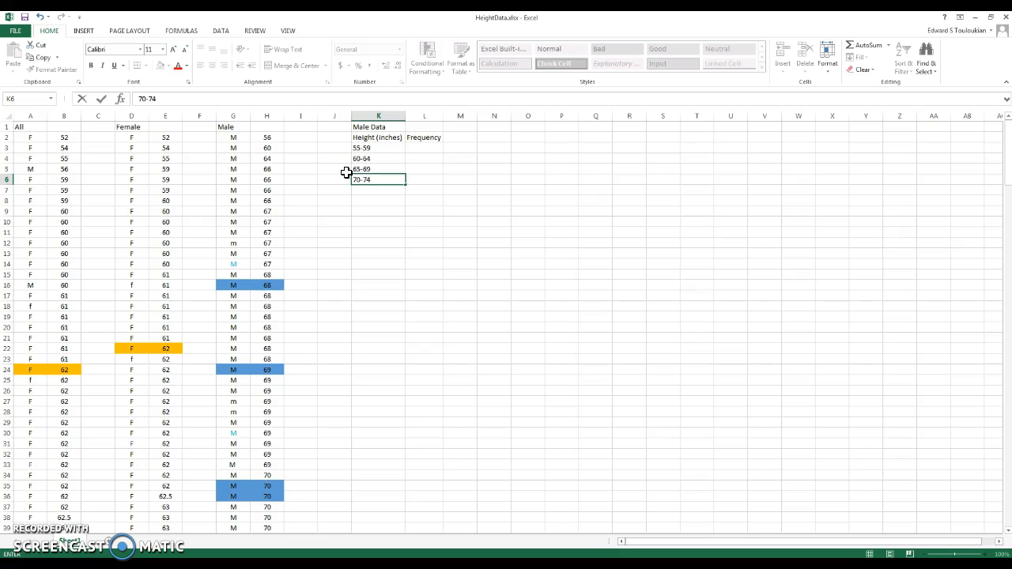
type("-74")
key("Return")
key("Up")
key("Up")
key("Up")
key("Up")
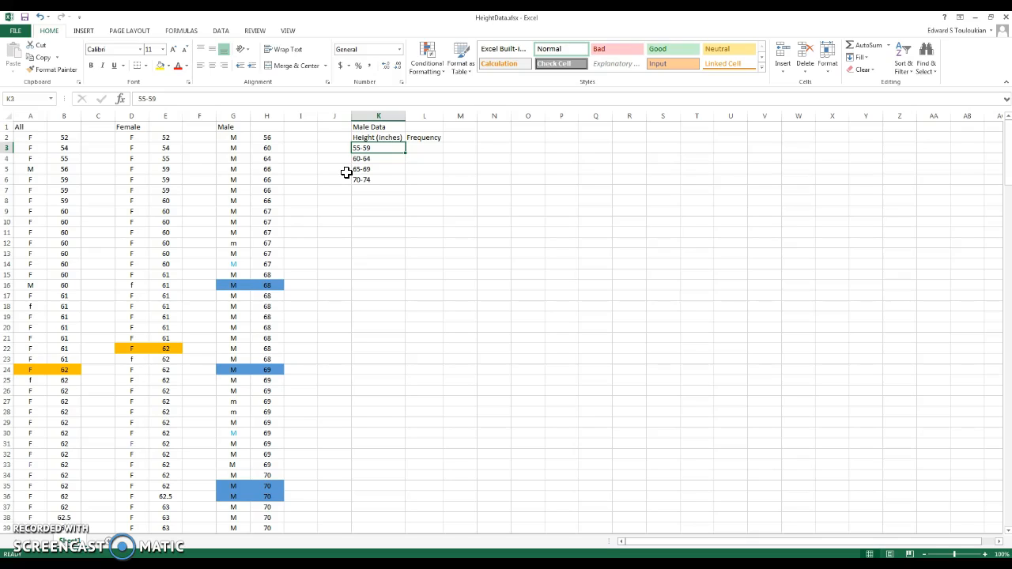
key("Down")
key("Down")
key("Down")
key("Down")
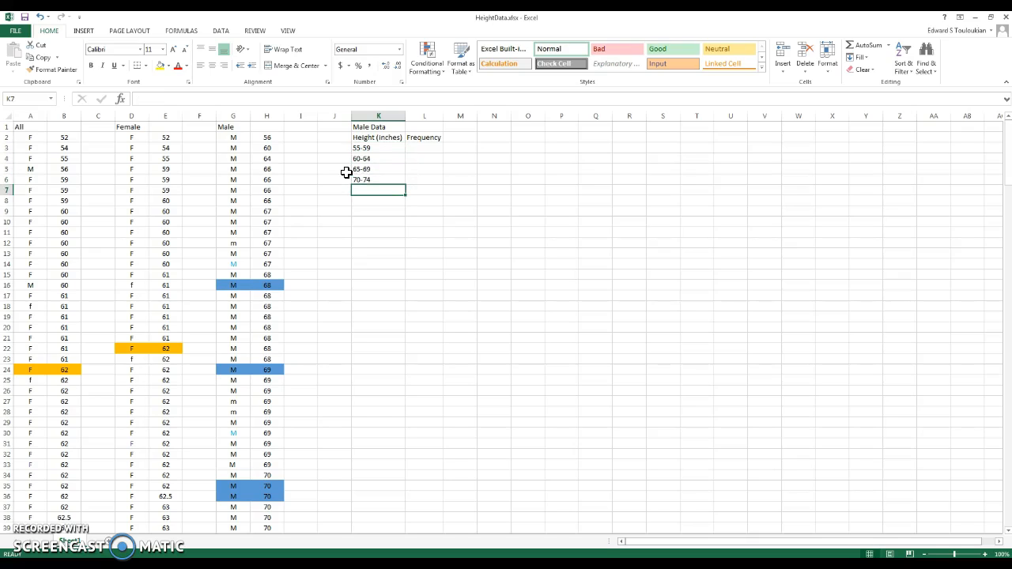
Step: Enter the height class 75-79 in K7 and check the class range against the end of the male heights
type("75-79")
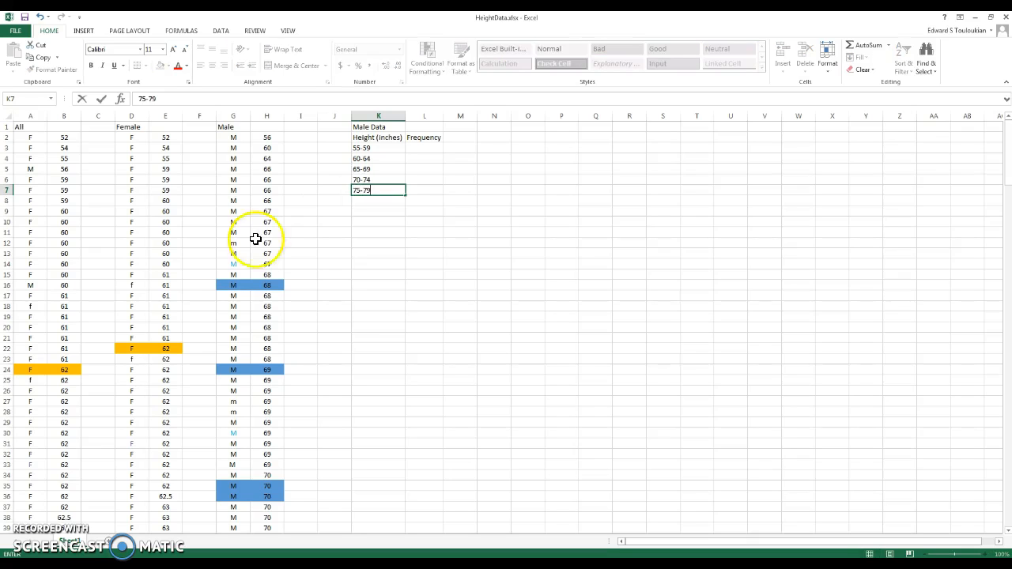
scroll(254, 268, "down", 20)
scroll(249, 275, "down", 9)
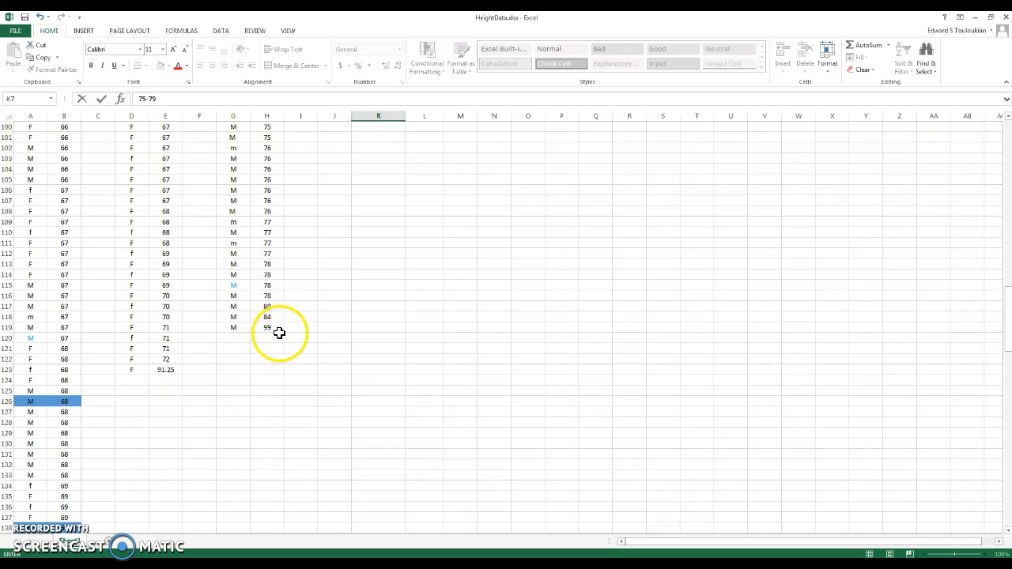
scroll(283, 334, "up", 15)
scroll(283, 334, "down", 13)
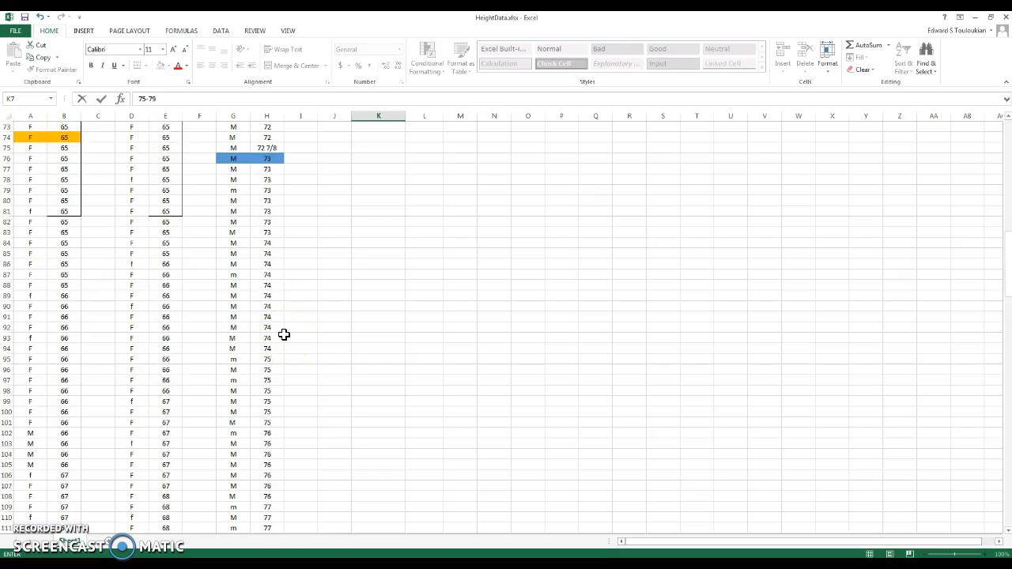
scroll(284, 334, "down", 7)
scroll(277, 320, "up", 20)
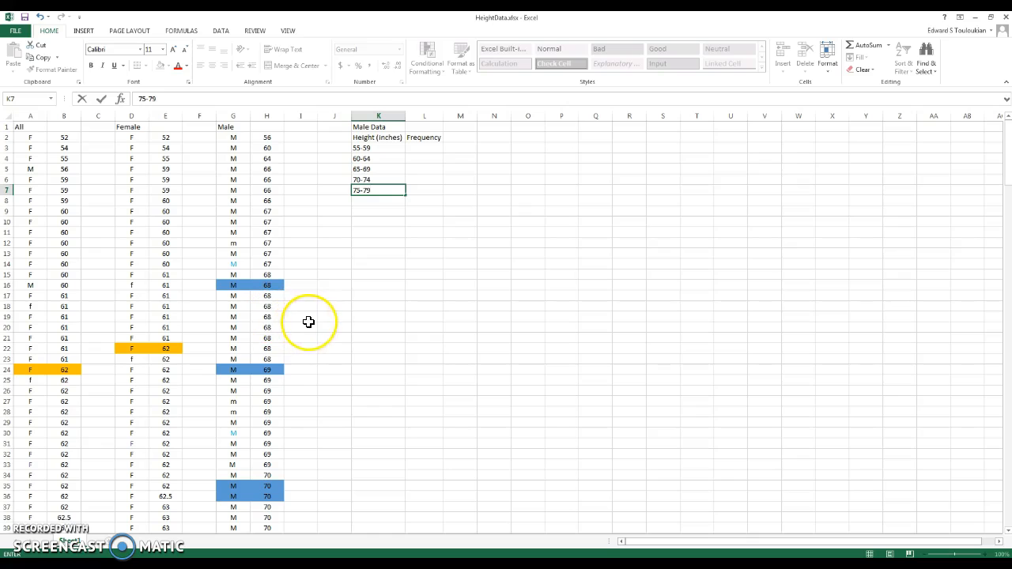
key("Return")
Step: Enter 80-84 as the last height class in K8 and replace it with the open-ended class 80+
type("80-84")
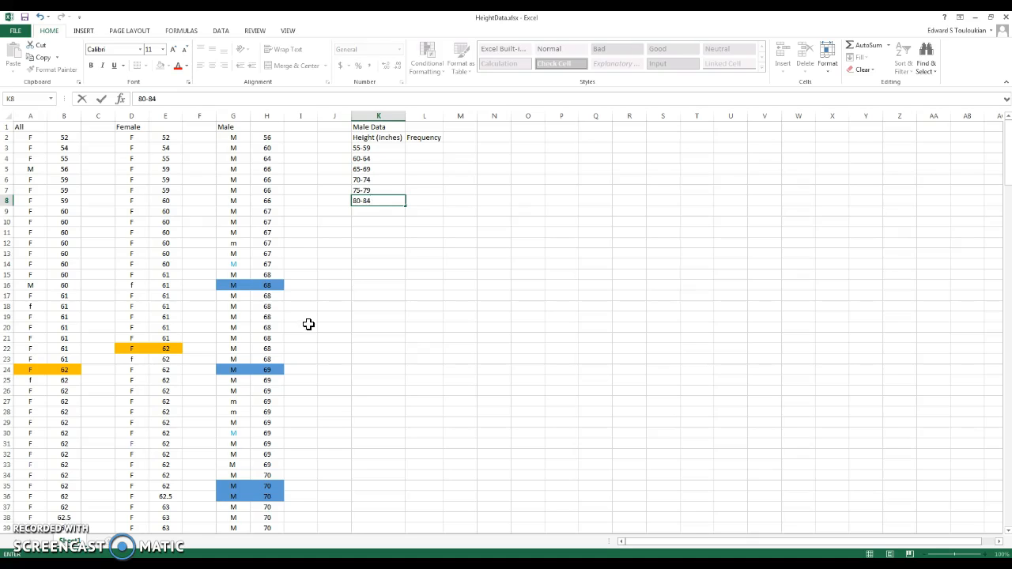
scroll(308, 324, "down", 20)
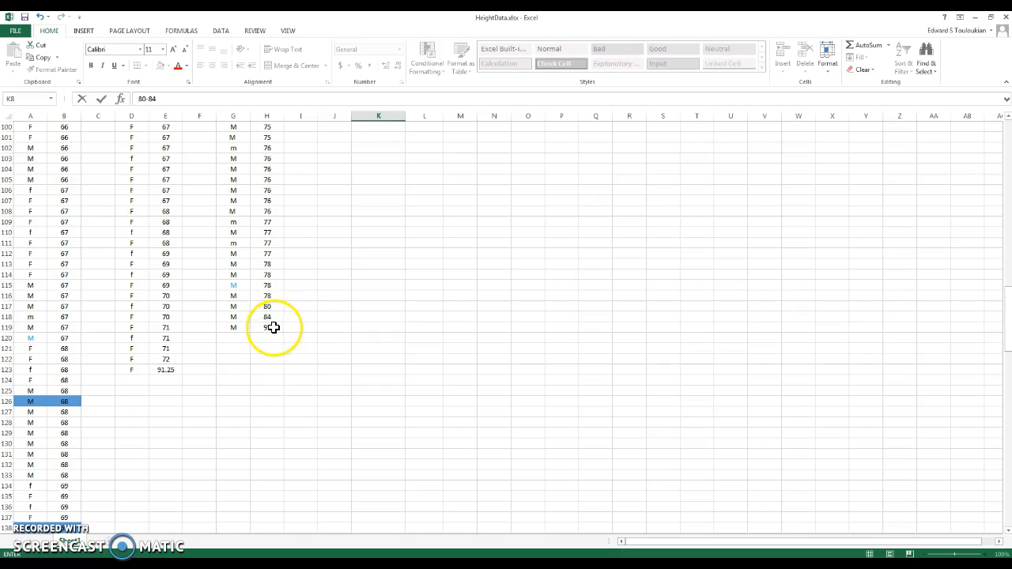
scroll(280, 321, "up", 20)
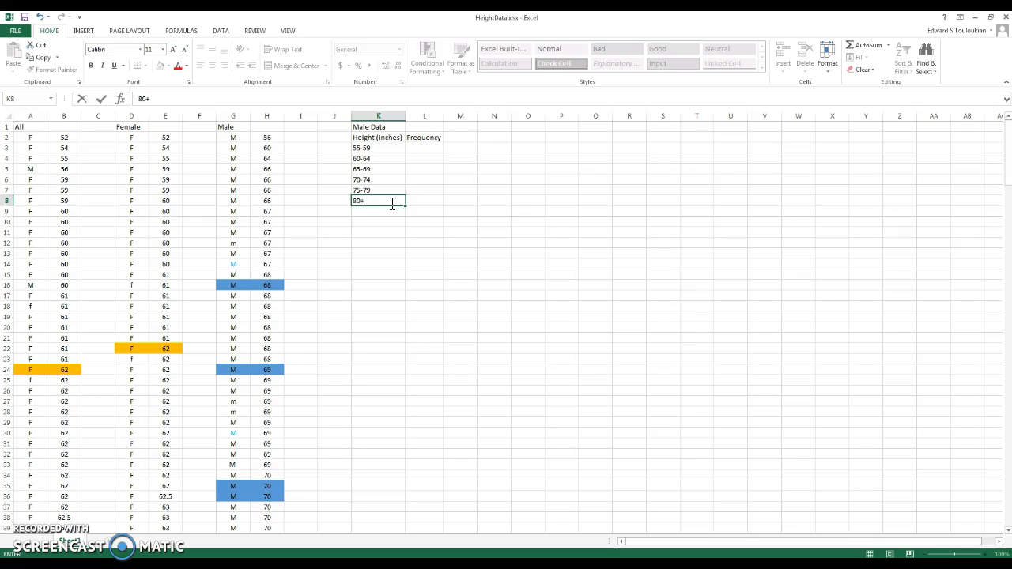
left_click(392, 231)
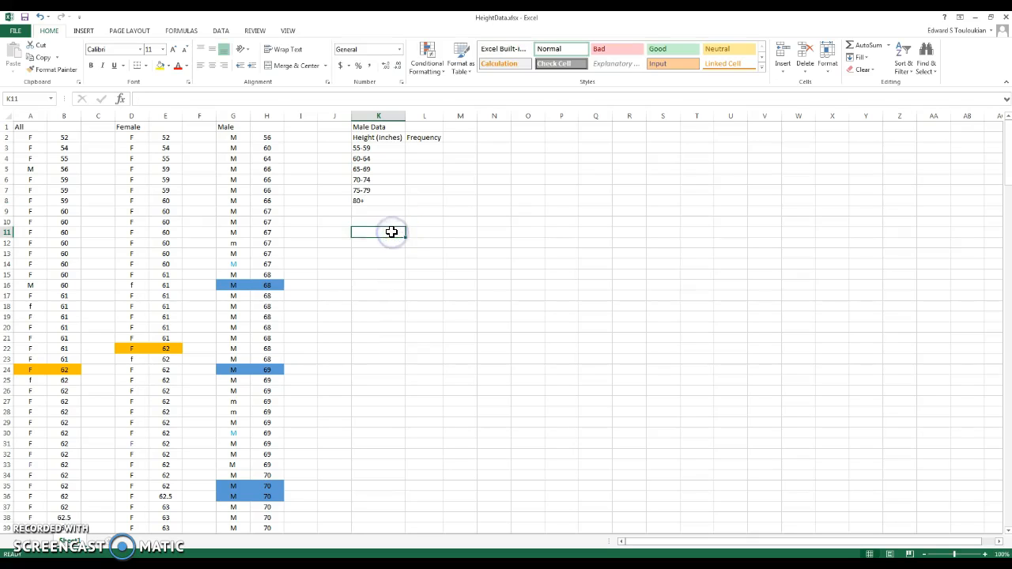
mouse_move(393, 231)
left_mouse_down()
mouse_move(373, 181)
mouse_move(378, 231)
left_mouse_up()
Step: Enter a frequency of 1 in L3 for the 55-59 height class
scroll(362, 249, "down", 10)
scroll(363, 249, "down", 10)
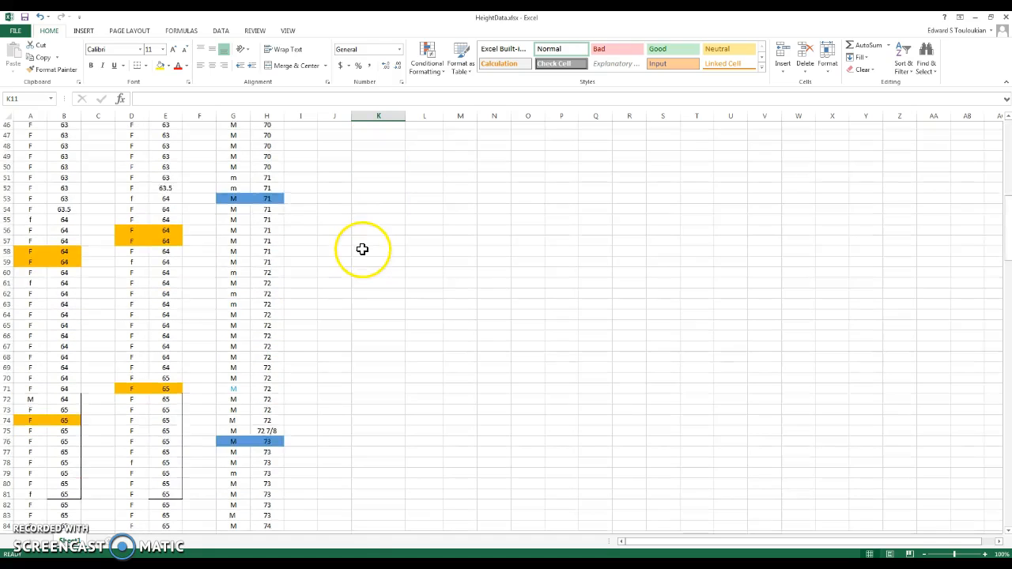
scroll(361, 247, "up", 20)
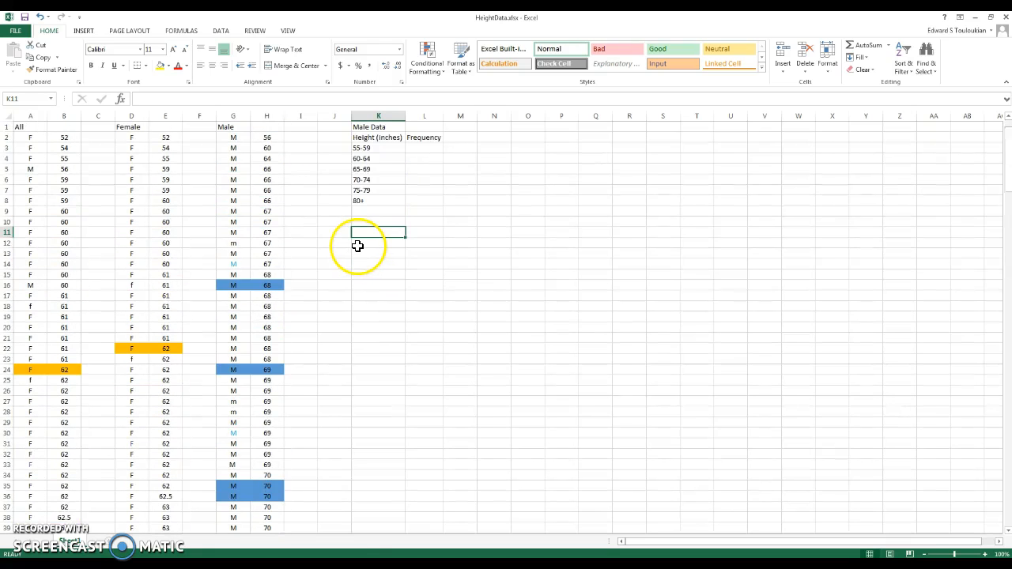
left_click(420, 150)
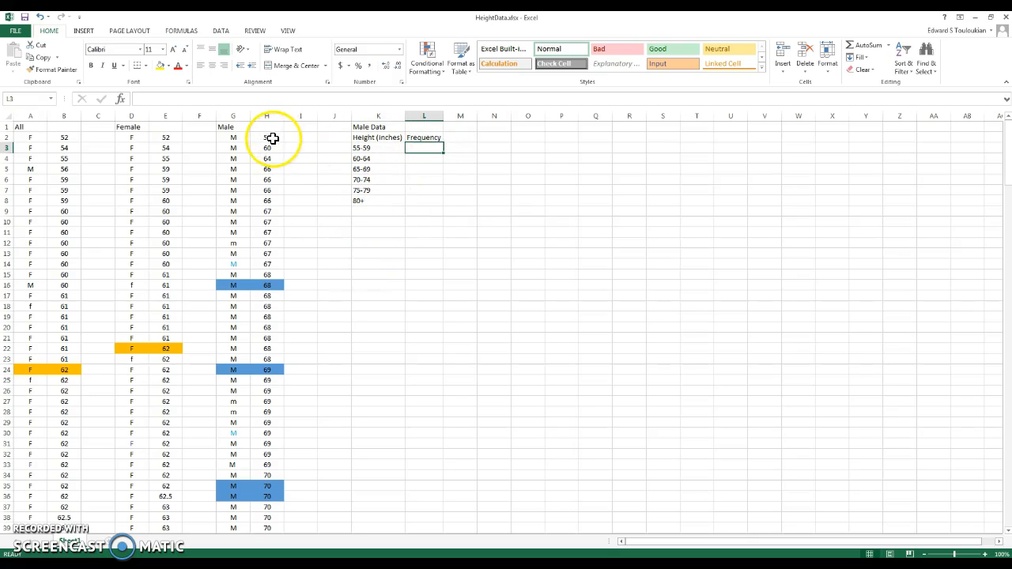
type("1")
left_click(372, 213)
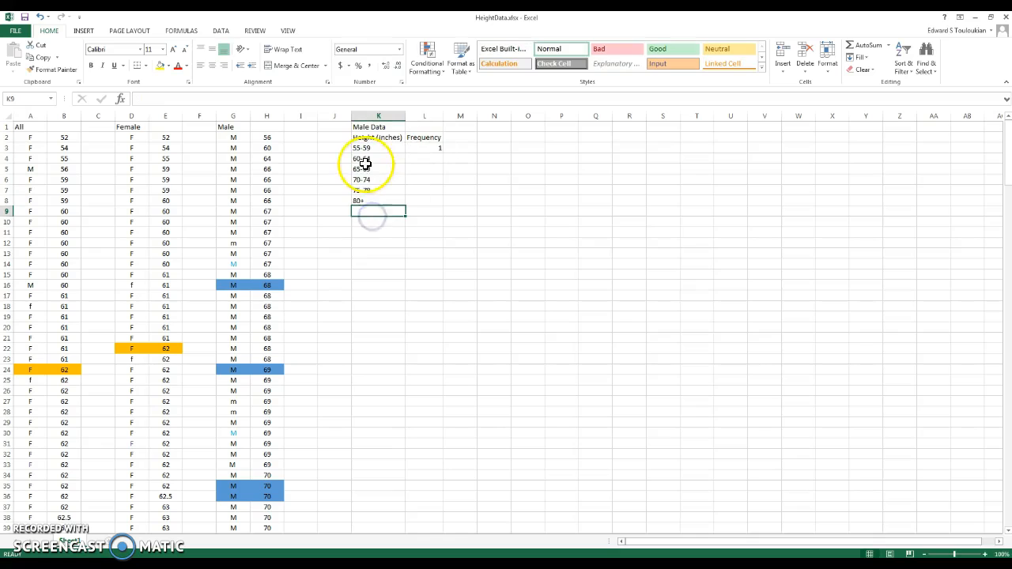
Step: Count the male heights from 60 to 64 in H3:H4 and enter 2 as their frequency in L4
left_click_drag(271, 148, 273, 159)
left_click(434, 159)
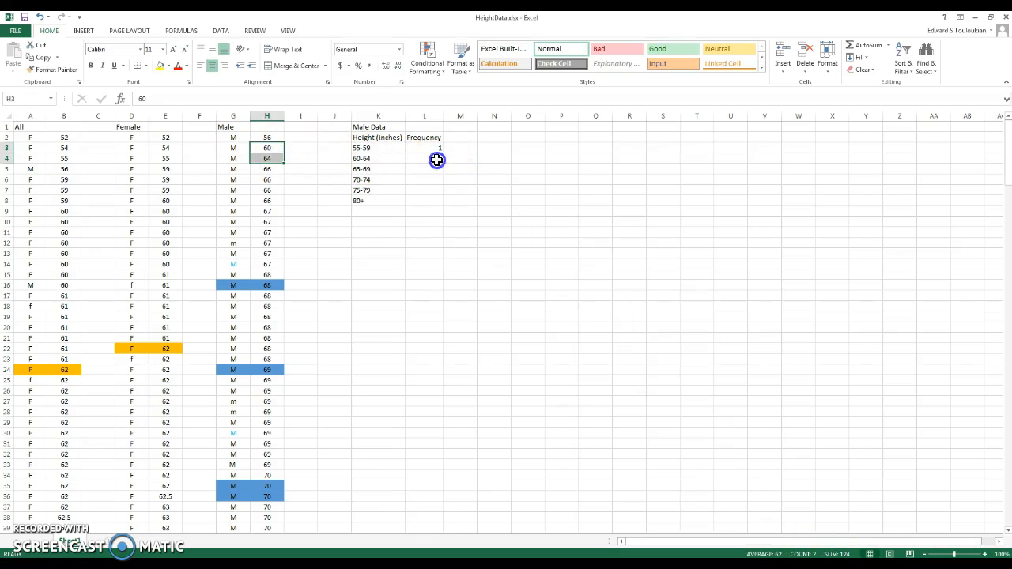
type("2")
left_click(439, 201)
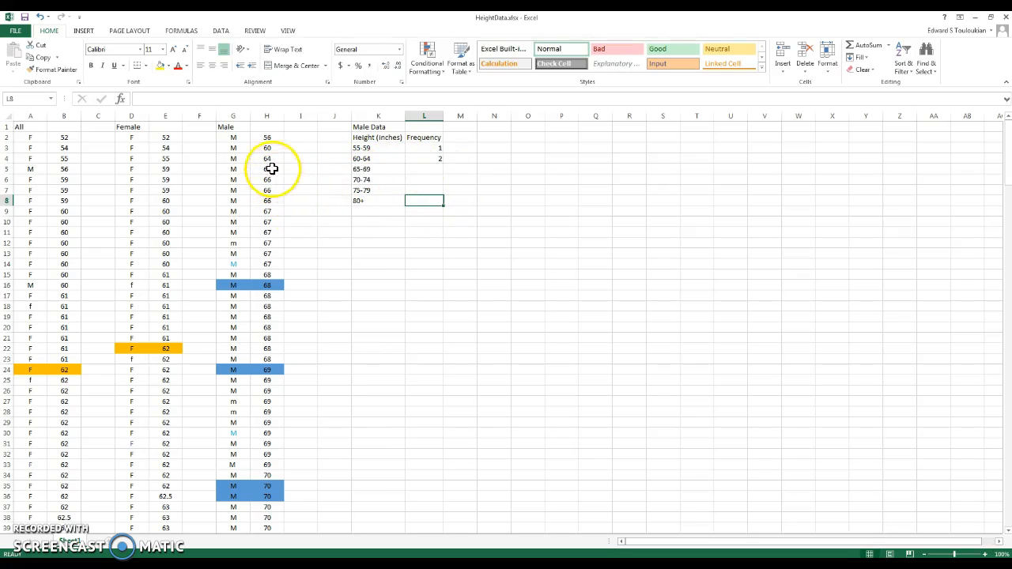
Step: Count the male heights from 66 to 69 in H5:H33 and enter 29 as the 65-69 frequency in L5
left_click_drag(272, 169, 272, 465)
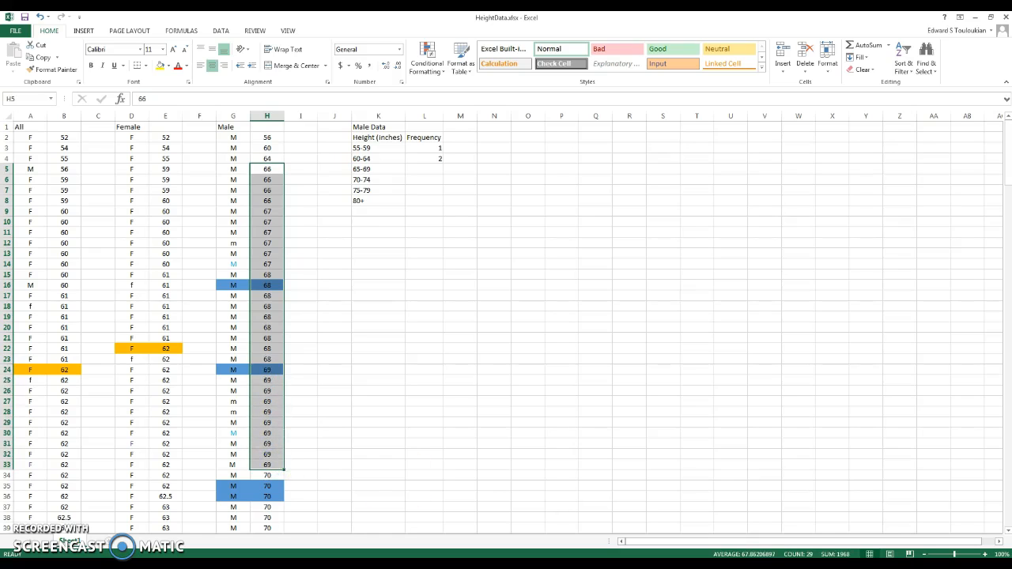
left_click(435, 167)
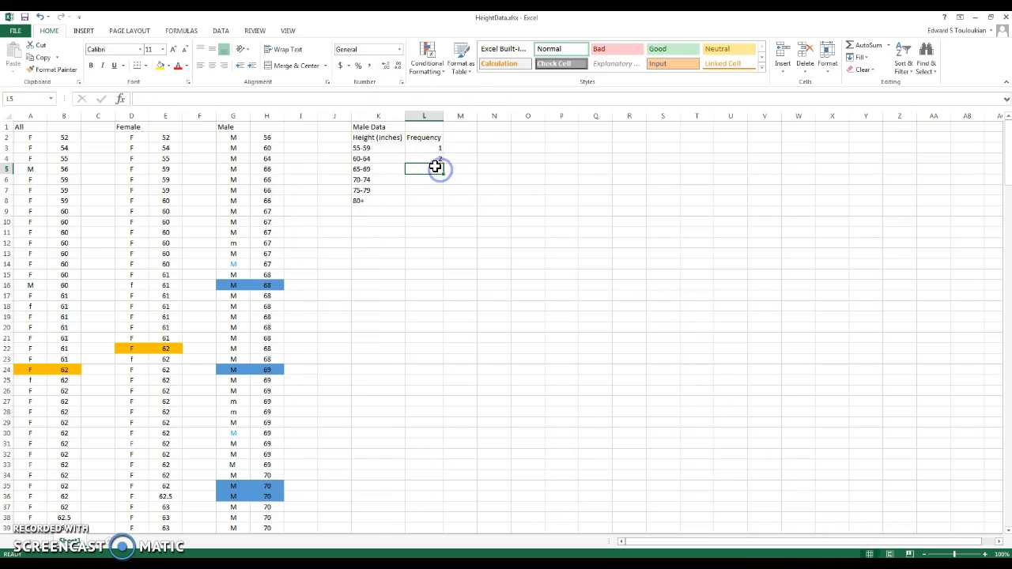
type("29")
left_click(425, 182)
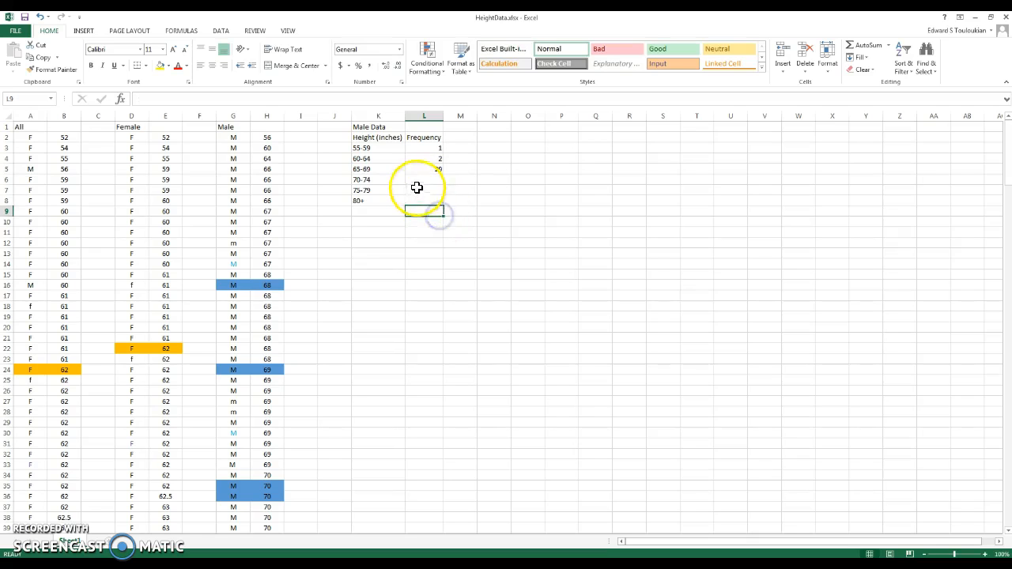
Step: Count the male heights from 70 to 74 in H34:H94 and enter 61 as the 70-74 frequency in L6
scroll(289, 335, "down", 4)
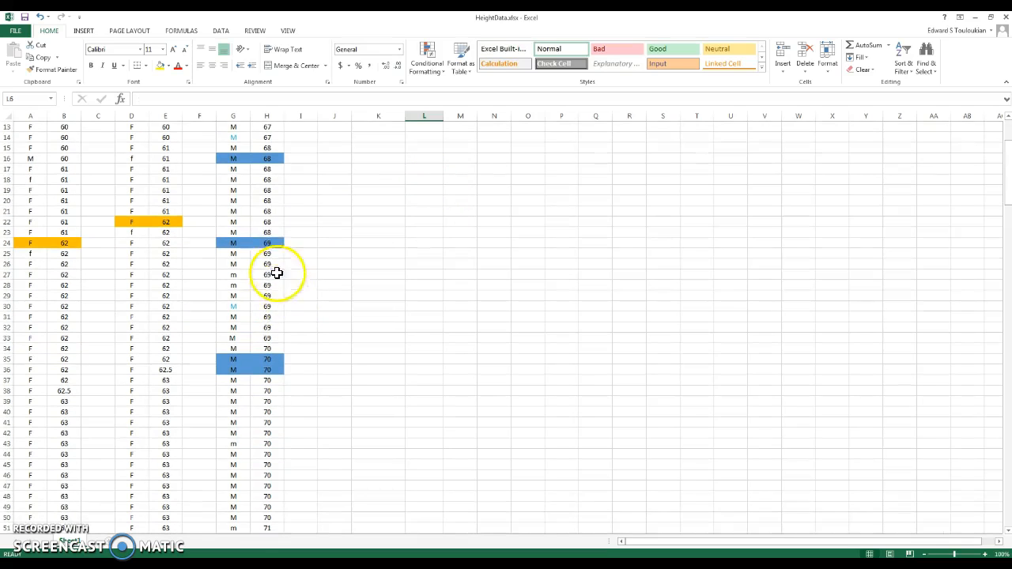
left_click_drag(267, 346, 274, 318)
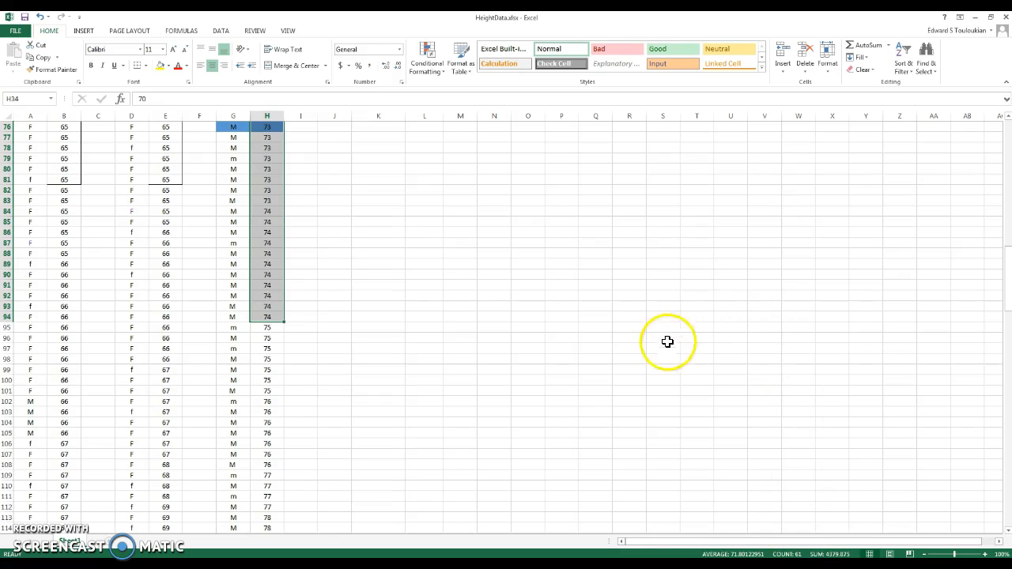
scroll(551, 279, "up", 20)
scroll(551, 280, "up", 3)
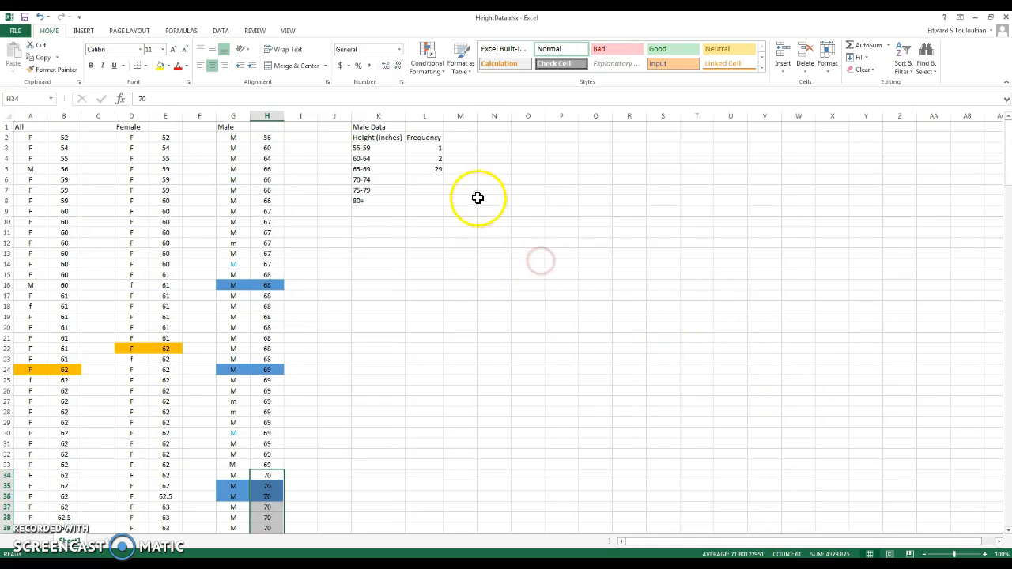
left_click(435, 180)
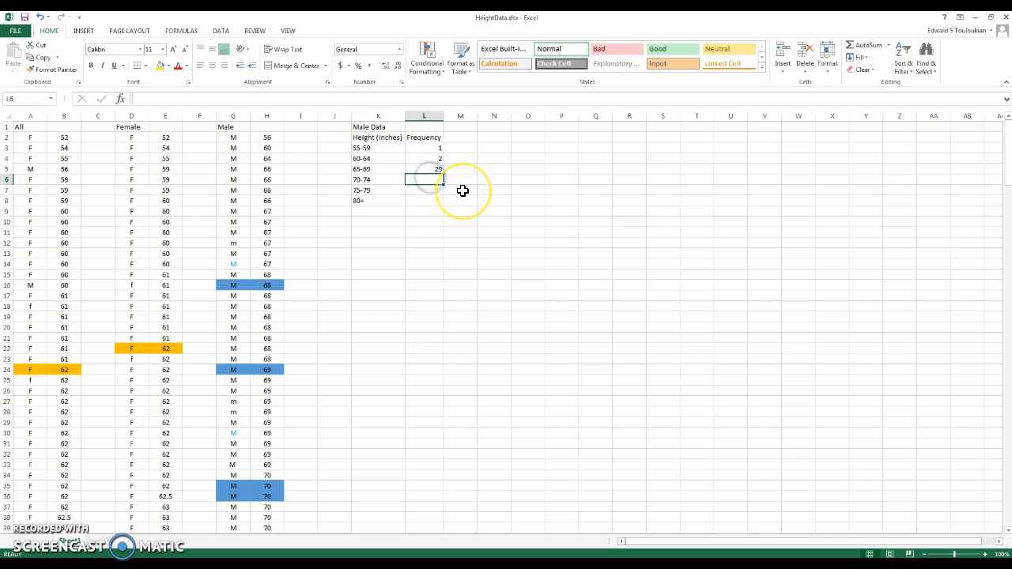
type("61")
left_click(382, 222)
Step: Count the male heights from 75 to 78 in H95:H116 and enter 22 as the 75-79 frequency in L7
scroll(373, 222, "down", 20)
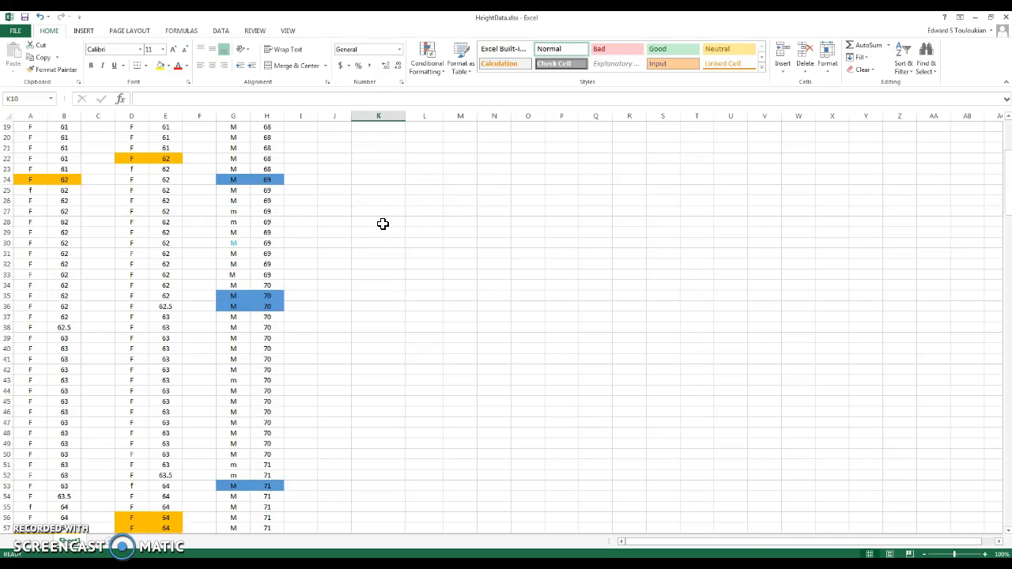
scroll(374, 222, "down", 3)
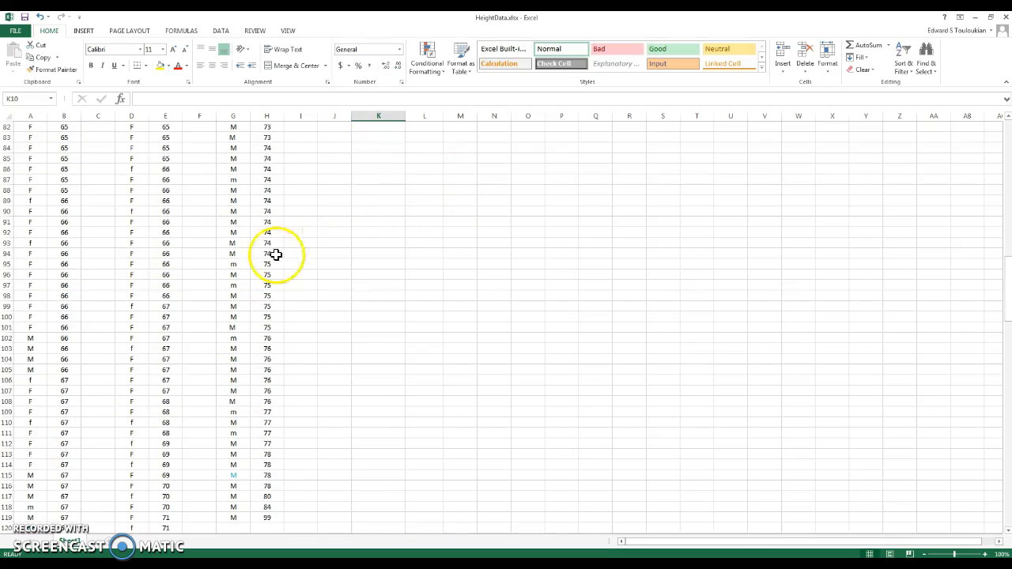
left_click_drag(267, 265, 275, 485)
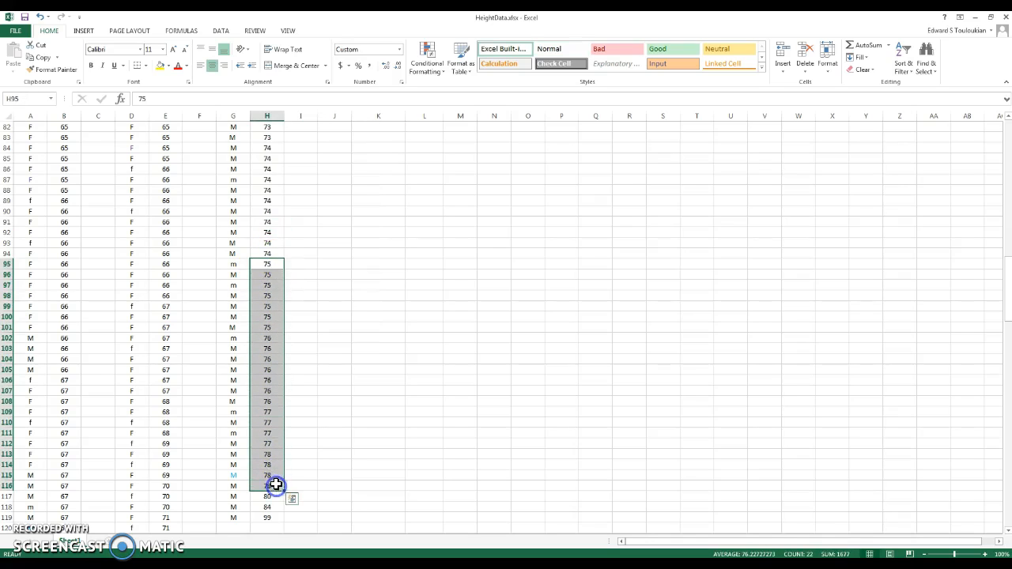
scroll(518, 348, "up", 20)
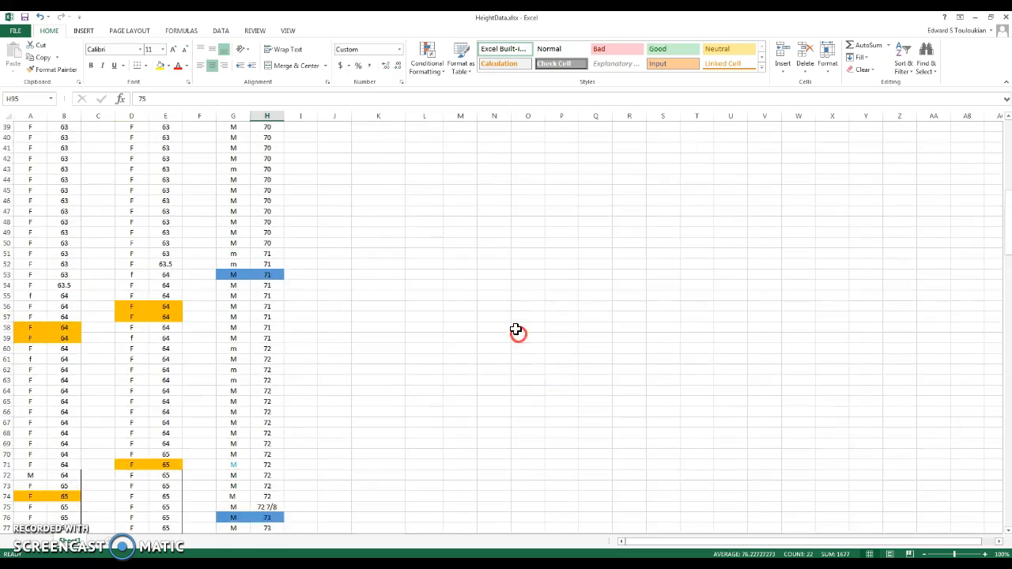
left_click(416, 189)
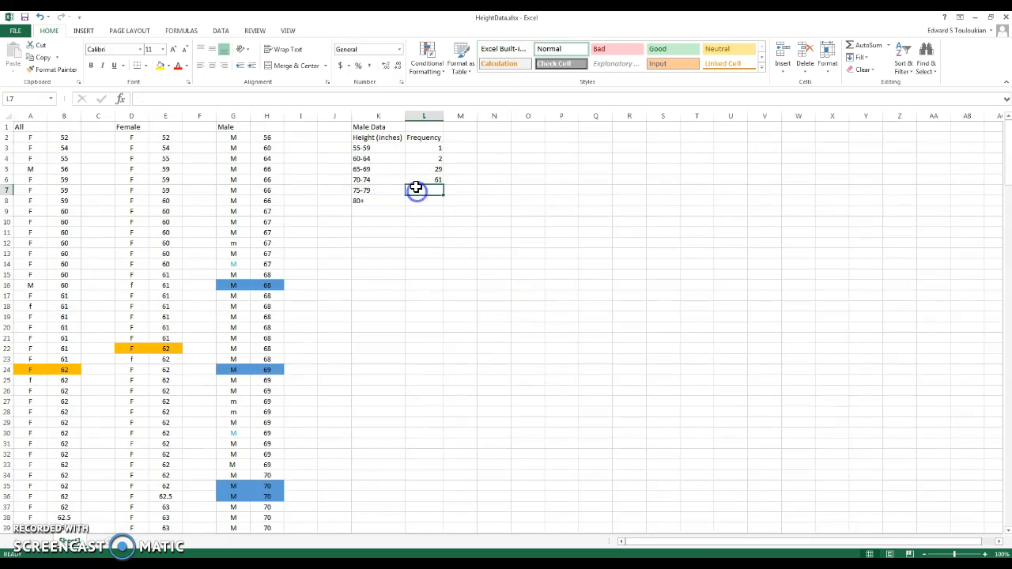
type("22")
left_click(417, 220)
Step: Count the male heights of 80 and above in H117:H119 and enter 3 as the 80+ frequency in L8
scroll(418, 225, "down", 20)
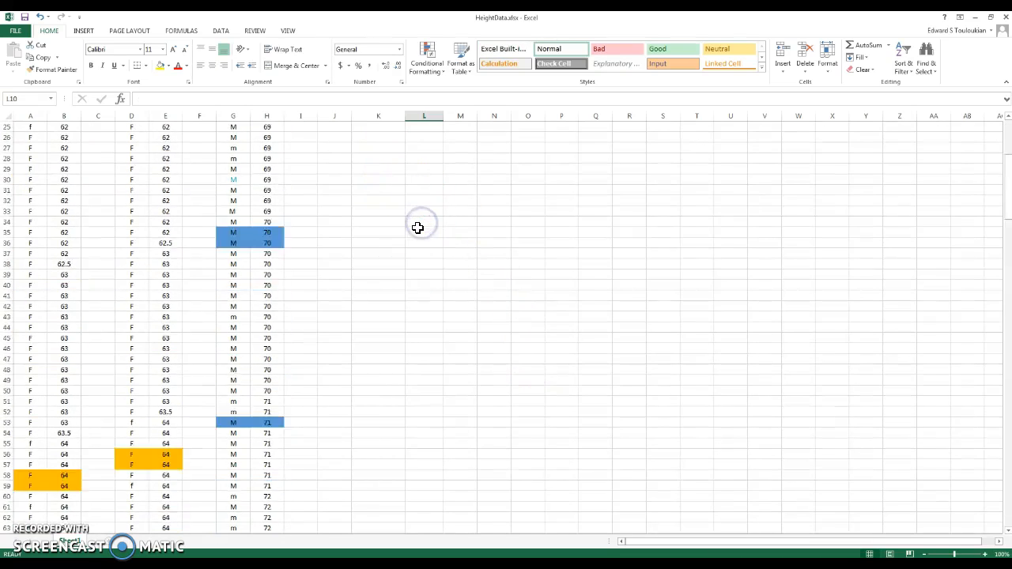
scroll(411, 228, "down", 11)
left_click_drag(268, 307, 280, 334)
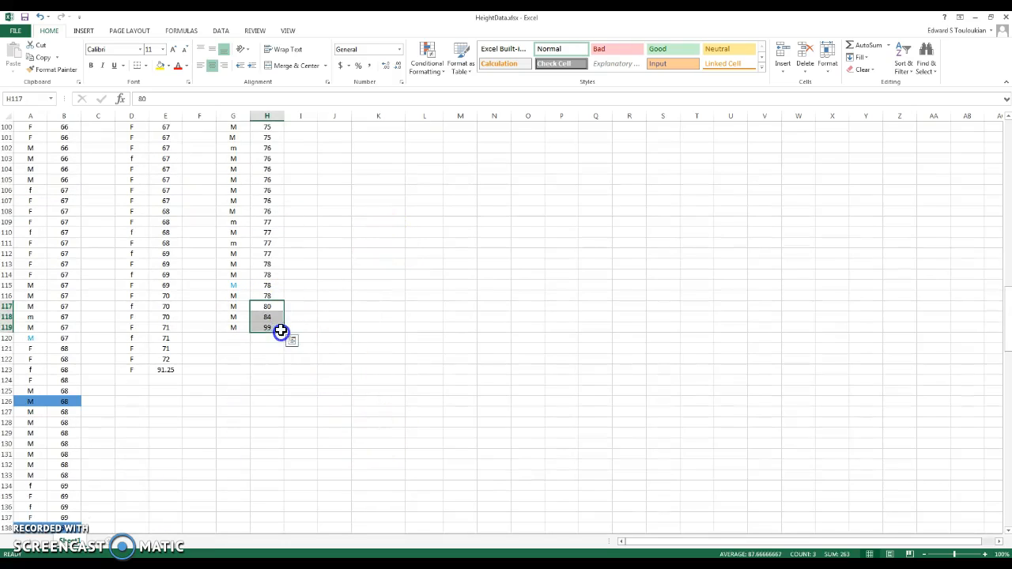
left_click(380, 288)
scroll(383, 285, "up", 20)
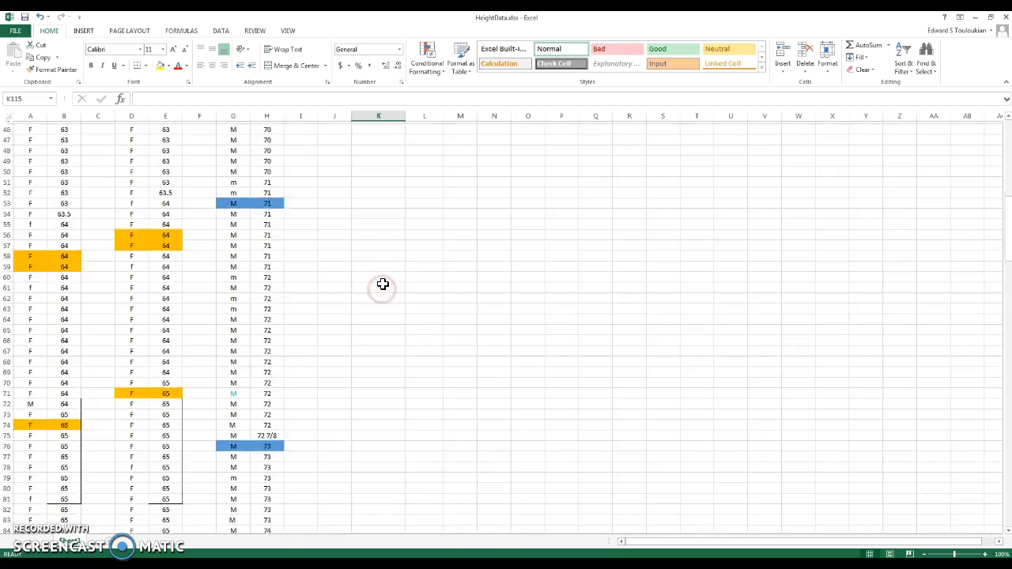
scroll(393, 279, "up", 1)
left_click(441, 201)
type("3")
left_click_drag(445, 271, 441, 259)
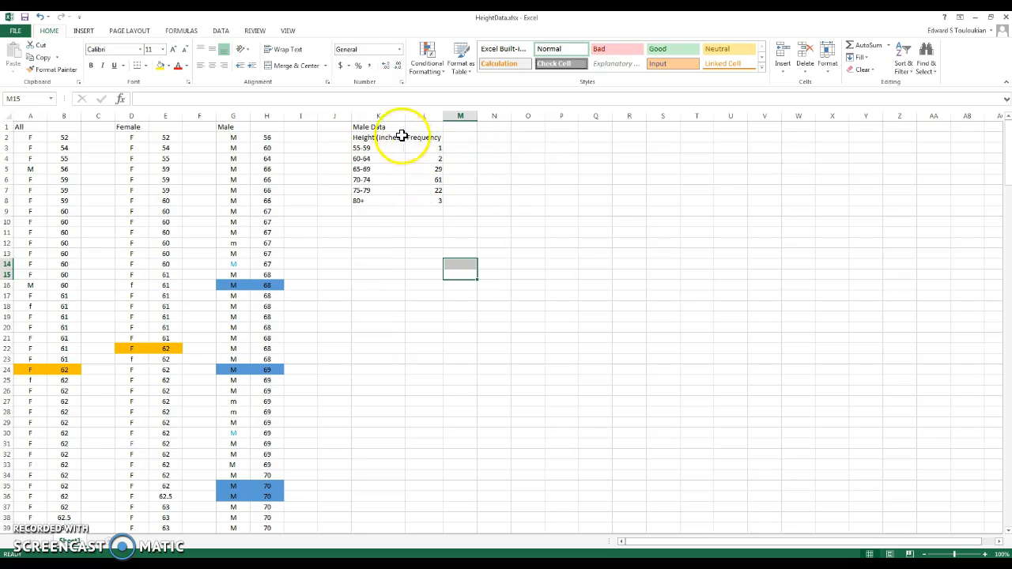
Step: Format the frequency table K1:L8 with a thick outline border and thin inside borders
left_click(360, 127)
left_click_drag(361, 127, 431, 201)
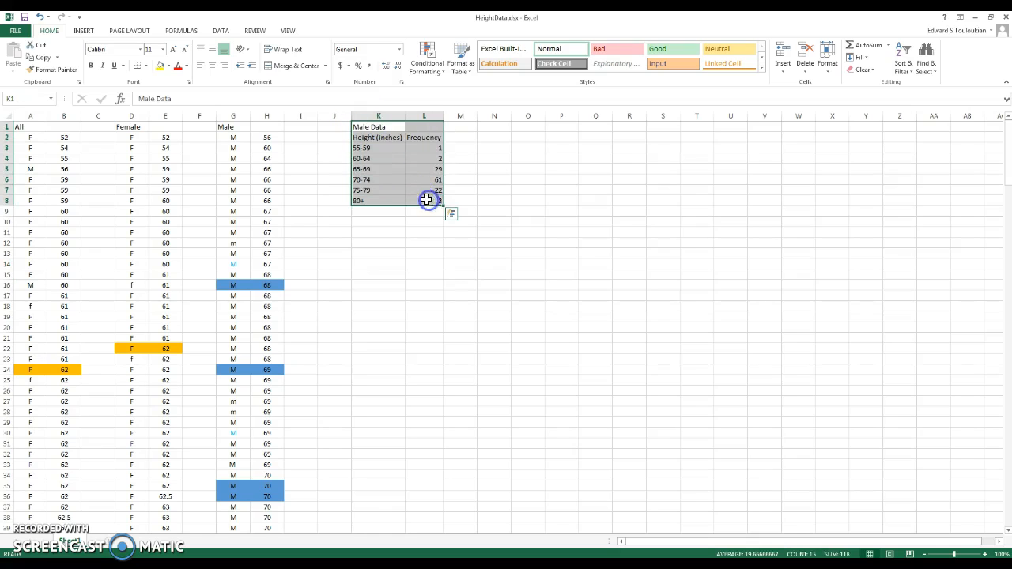
right_click(411, 158)
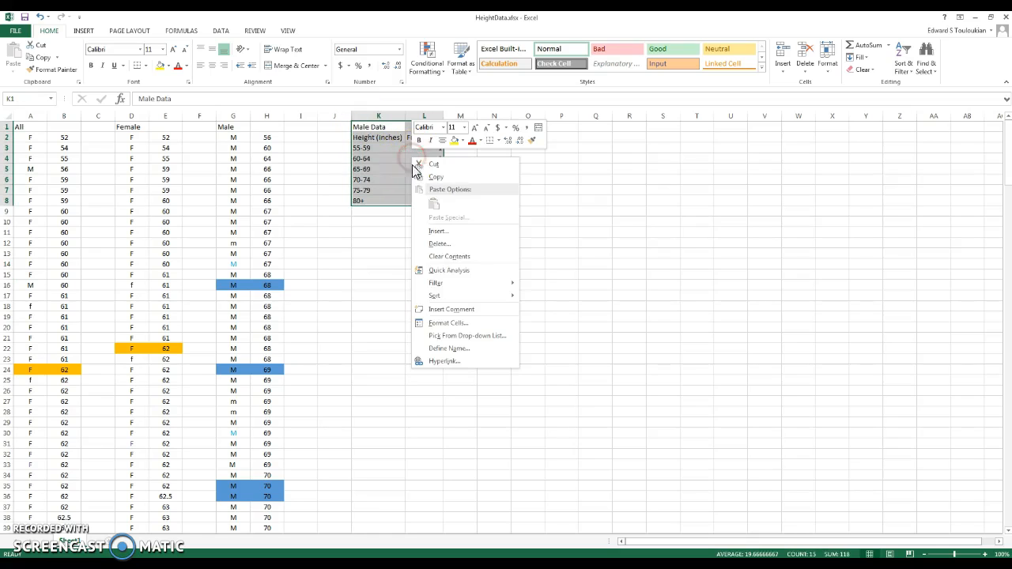
left_click(453, 323)
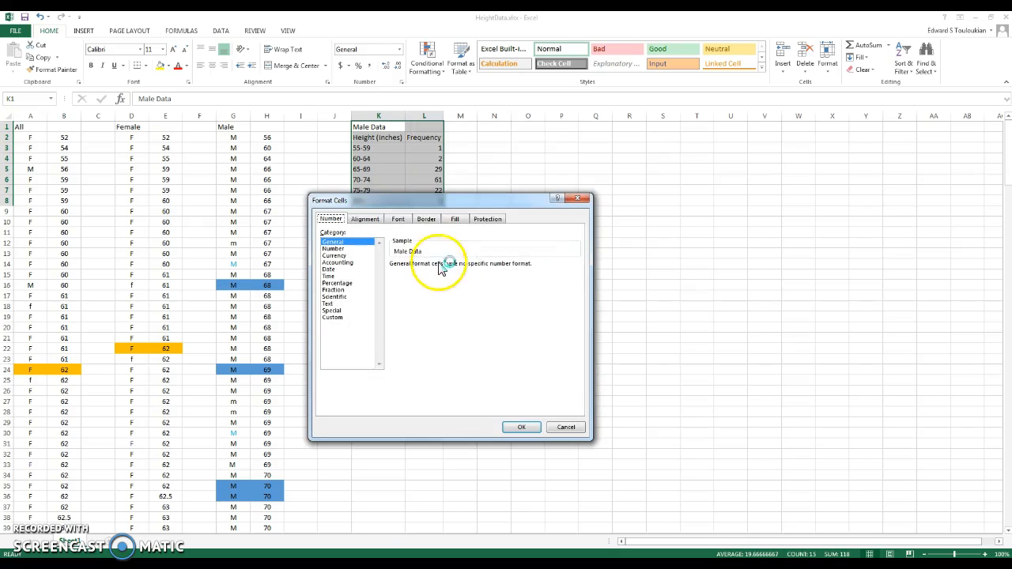
left_click(429, 222)
left_click(387, 296)
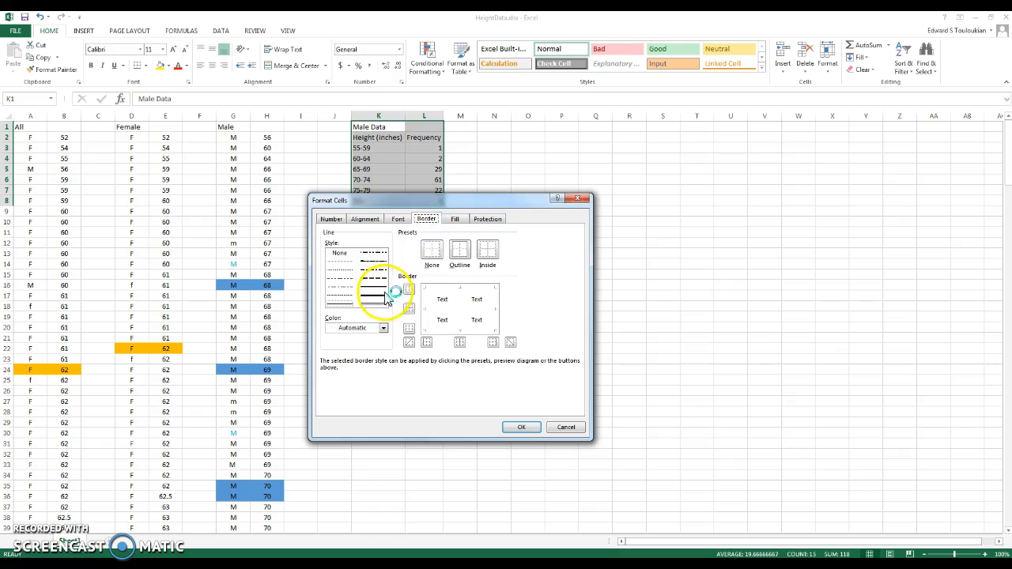
left_click(460, 250)
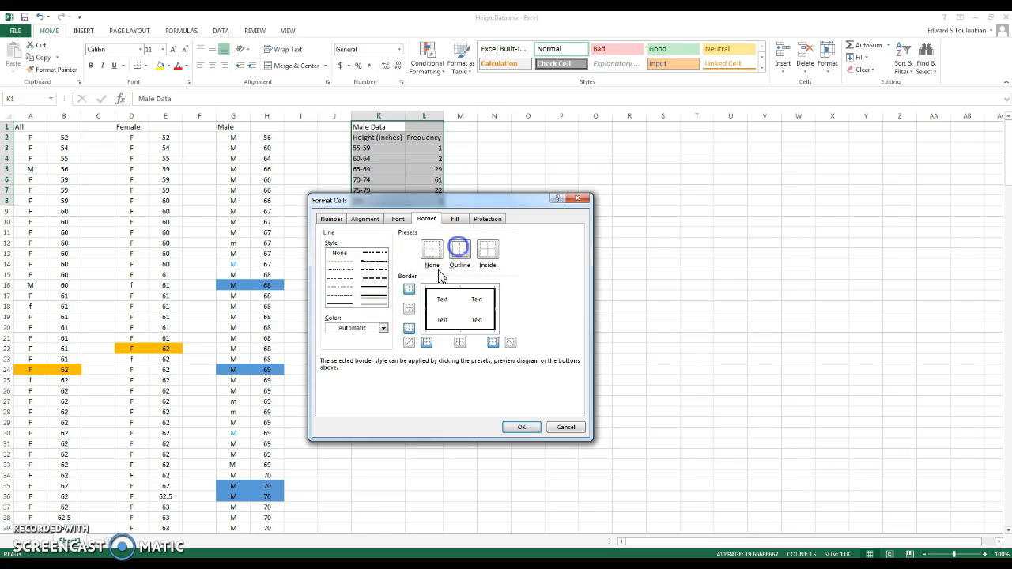
left_click(462, 250)
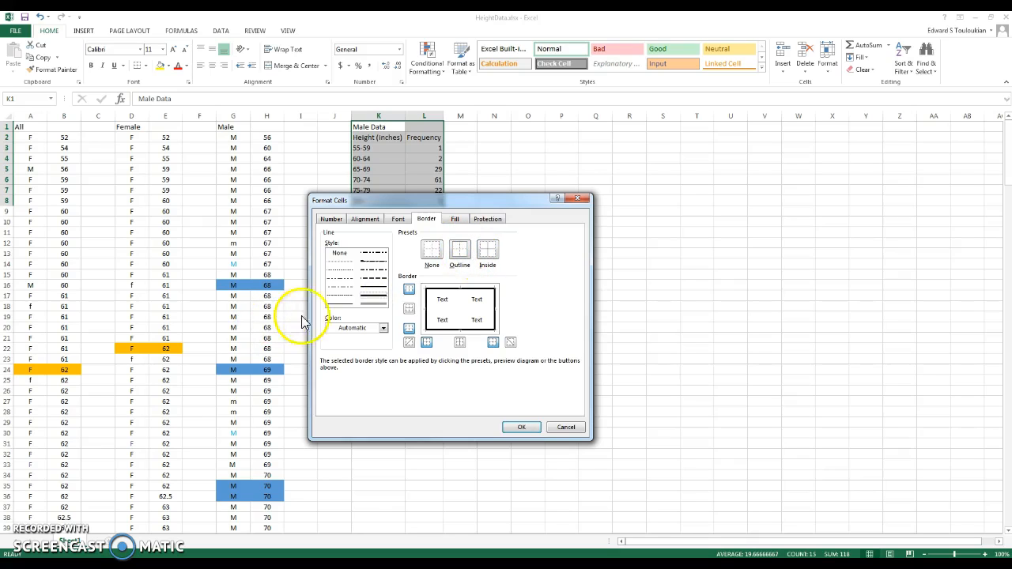
left_click(488, 250)
left_click(522, 427)
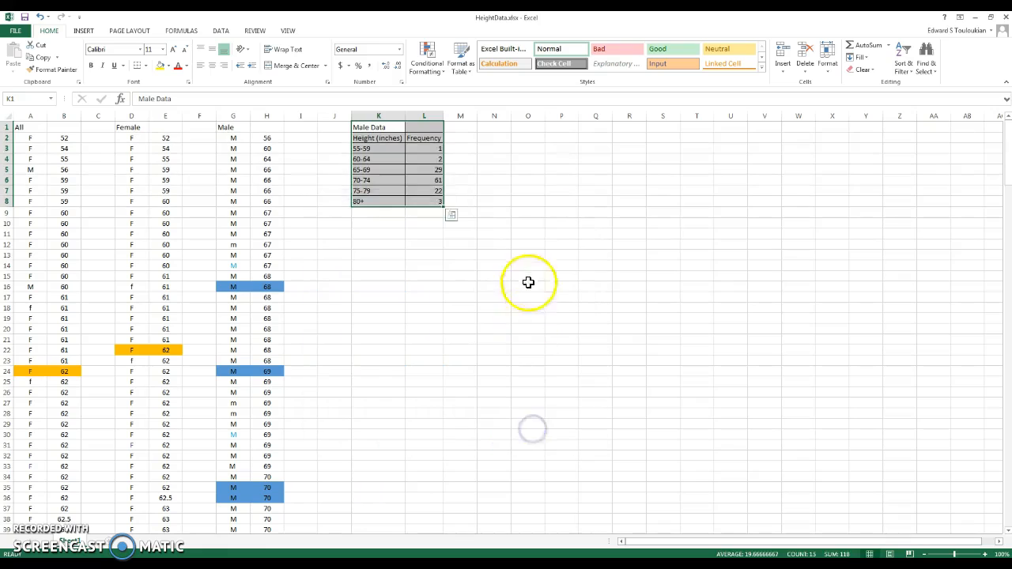
left_click(529, 277)
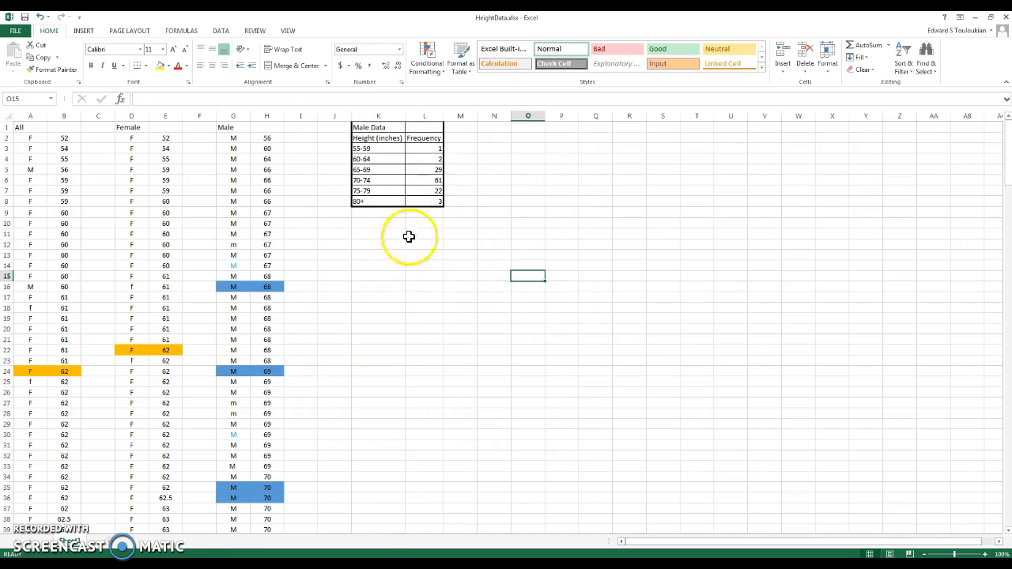
Step: Make the Male Data title in K1 and the column headings in K2:L2 bold
left_click(369, 127)
left_click(91, 65)
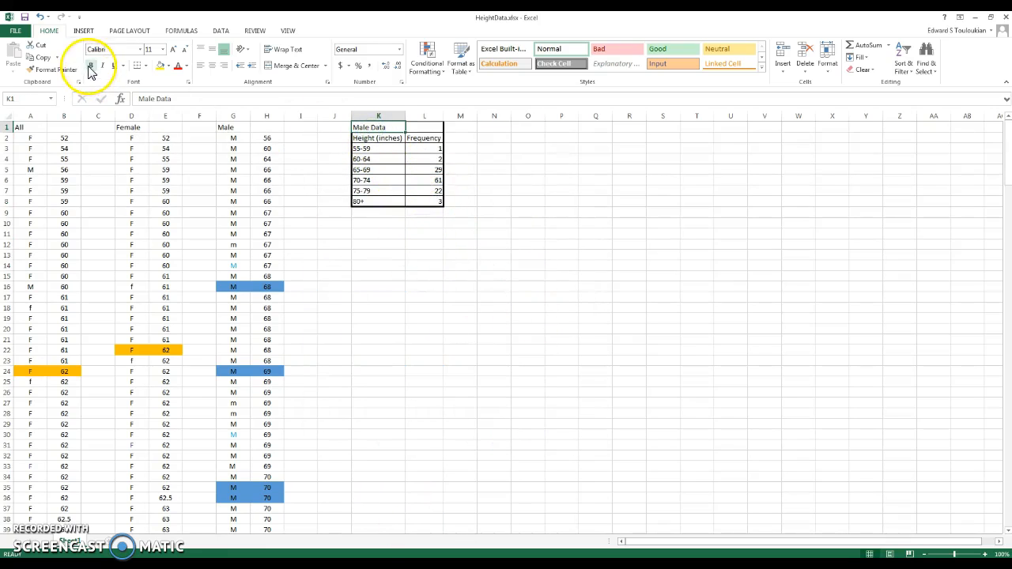
left_click_drag(385, 138, 437, 140)
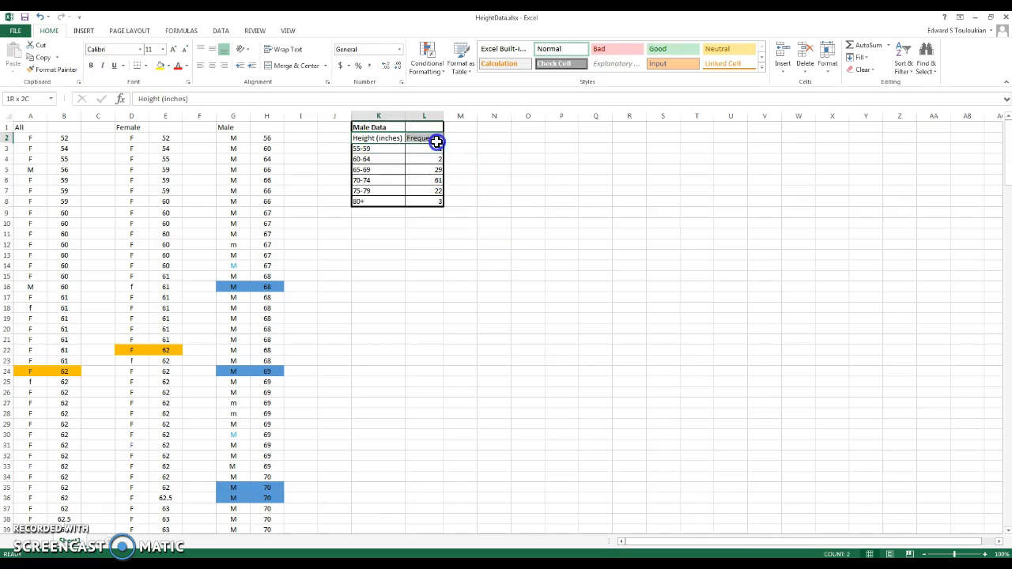
left_click(91, 65)
left_click(381, 209)
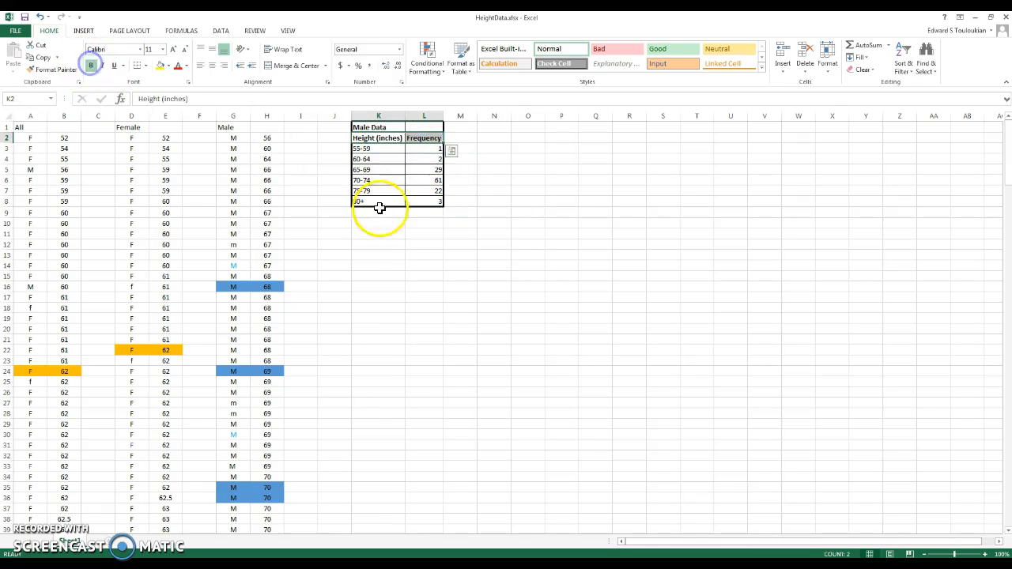
left_click_drag(358, 139, 423, 201)
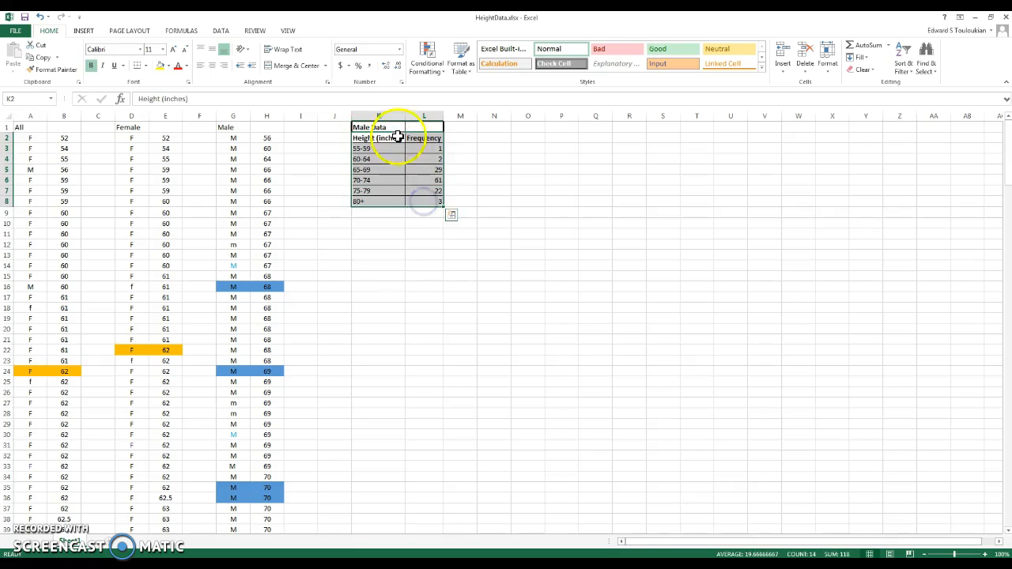
left_click(516, 211)
left_click_drag(371, 140, 420, 198)
right_click(409, 164)
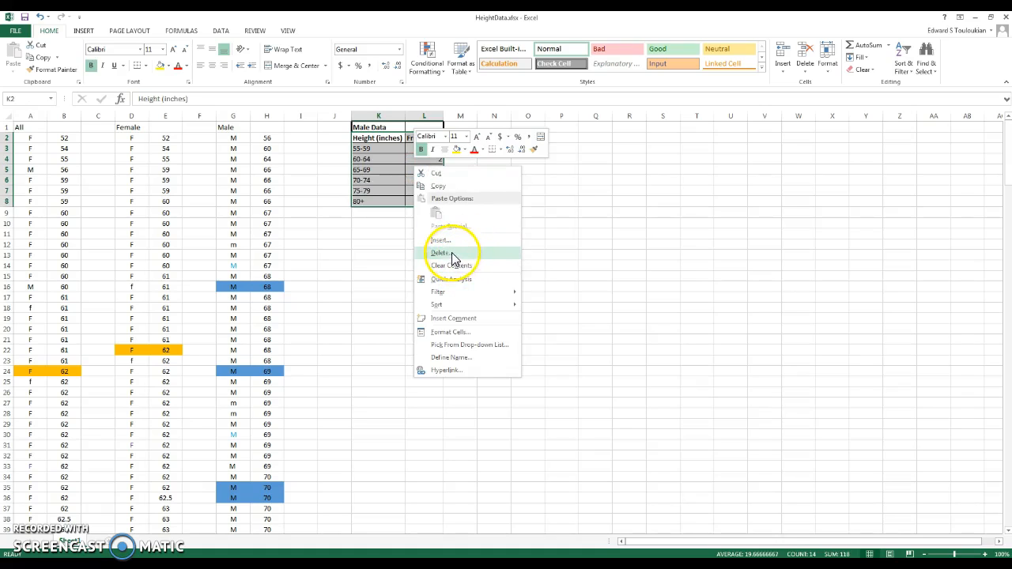
left_click(631, 205)
Step: Add a thick top border to the class rows K3:L8 to separate them from the column headings
left_click_drag(364, 149, 432, 203)
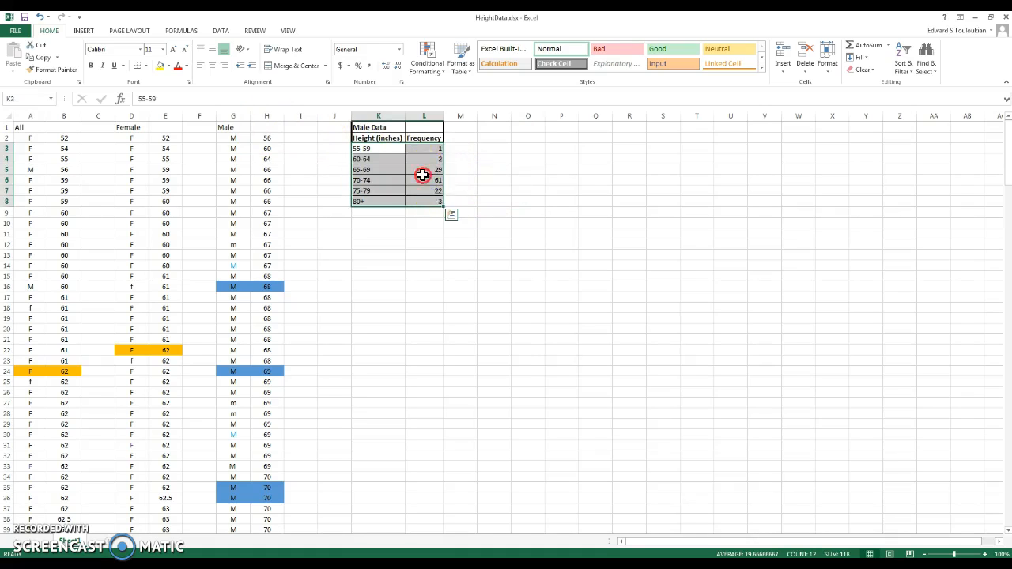
right_click(422, 175)
left_click(470, 342)
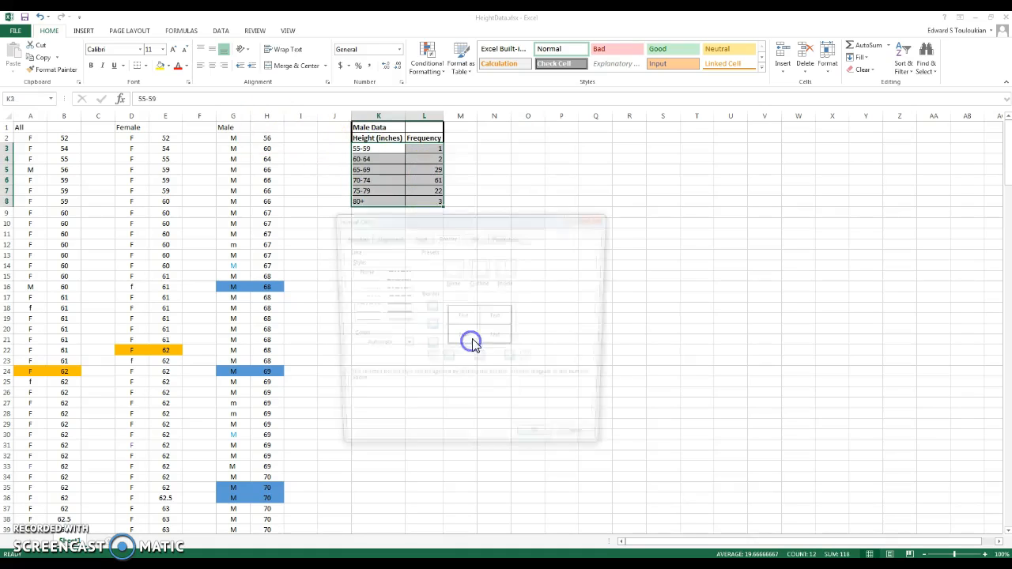
left_click(491, 315)
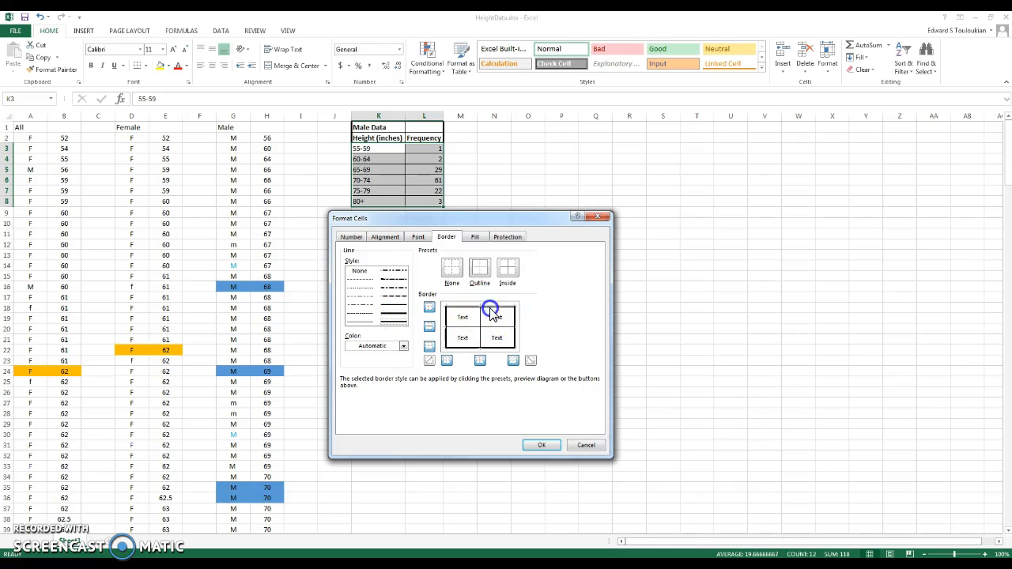
left_click(542, 446)
left_click(553, 287)
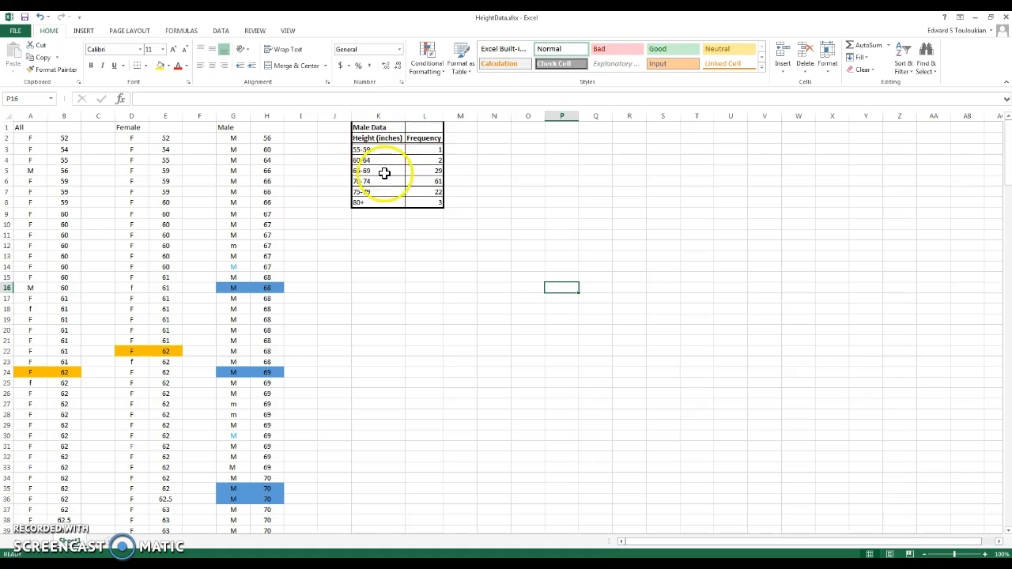
Step: Merge and center the Male Data title across K1:L1
left_click_drag(410, 130, 413, 138)
left_click(387, 128)
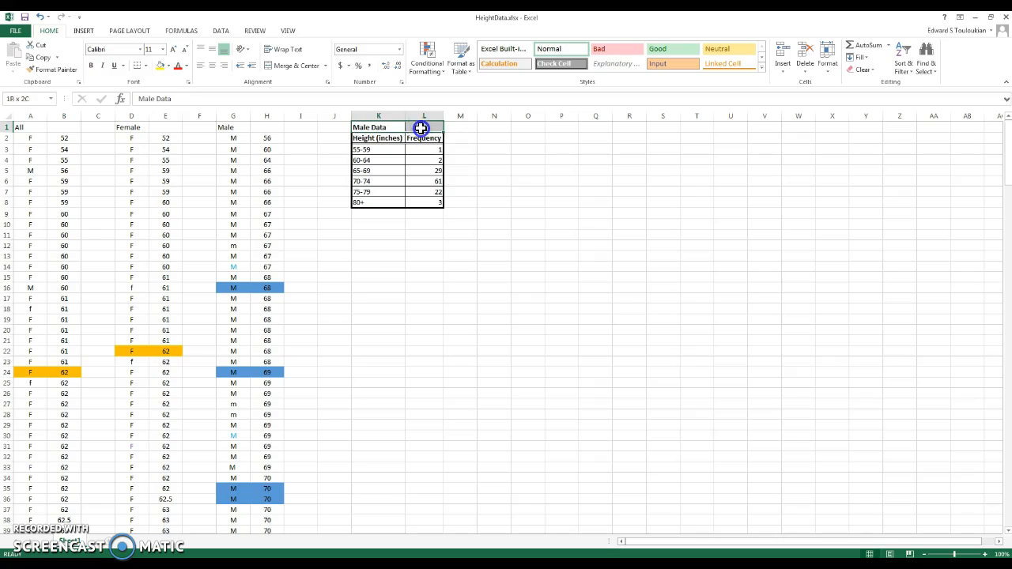
right_click(398, 129)
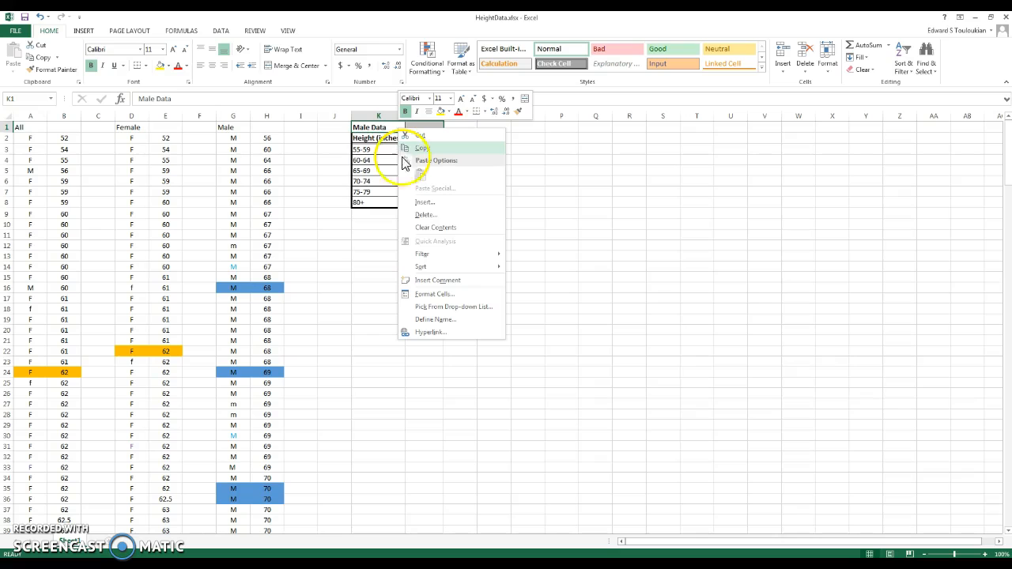
left_click(570, 158)
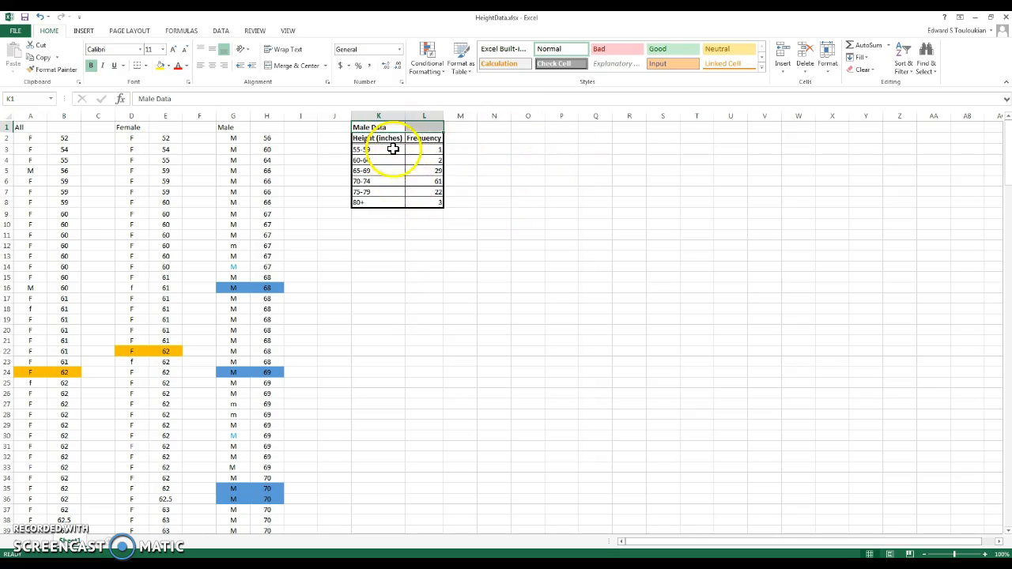
left_click(417, 245)
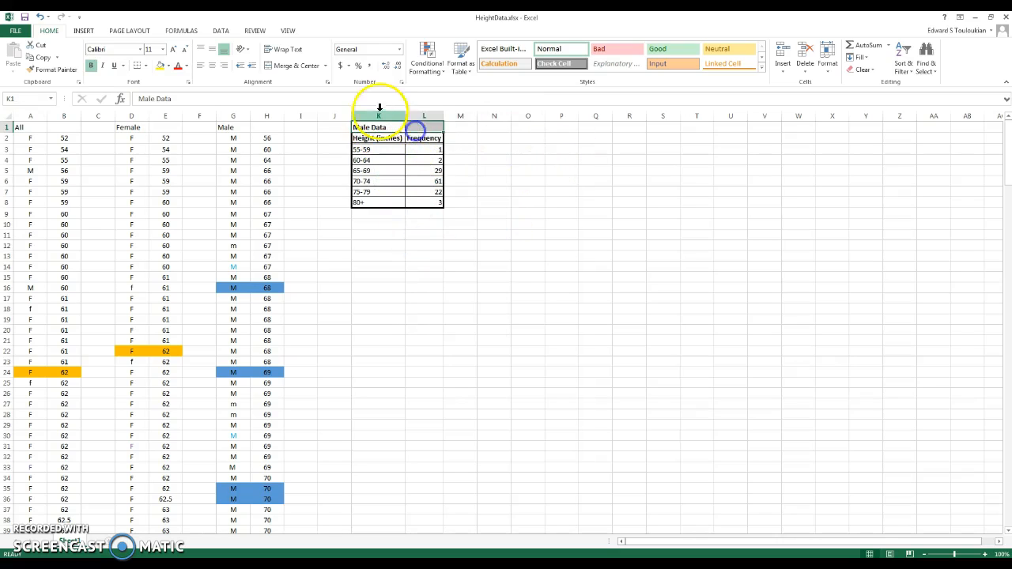
left_click(292, 65)
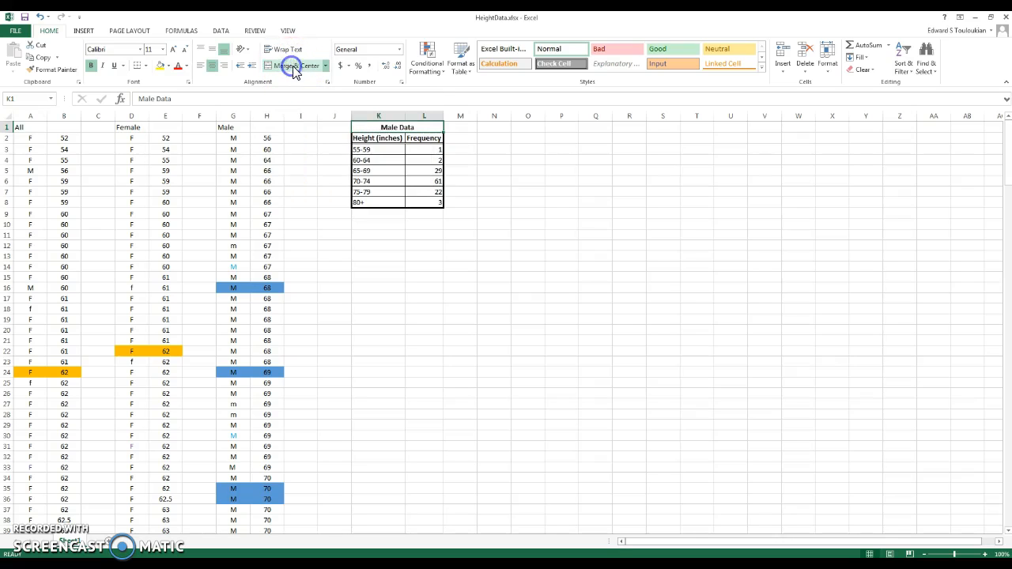
Step: Center the frequency values in L3:L8 of the Male Data table horizontally
left_click(528, 224)
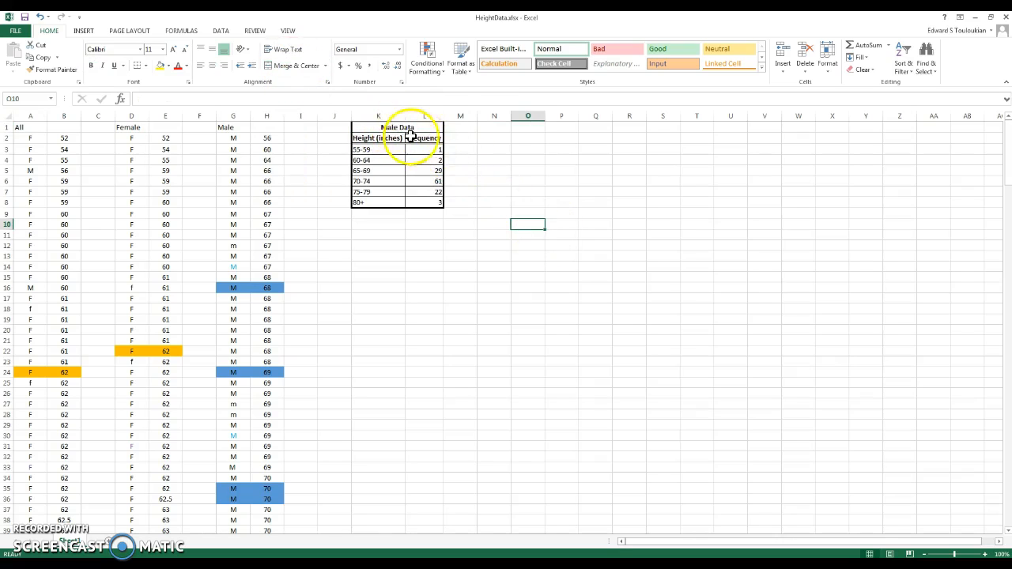
left_click(403, 260)
left_click_drag(441, 149, 428, 205)
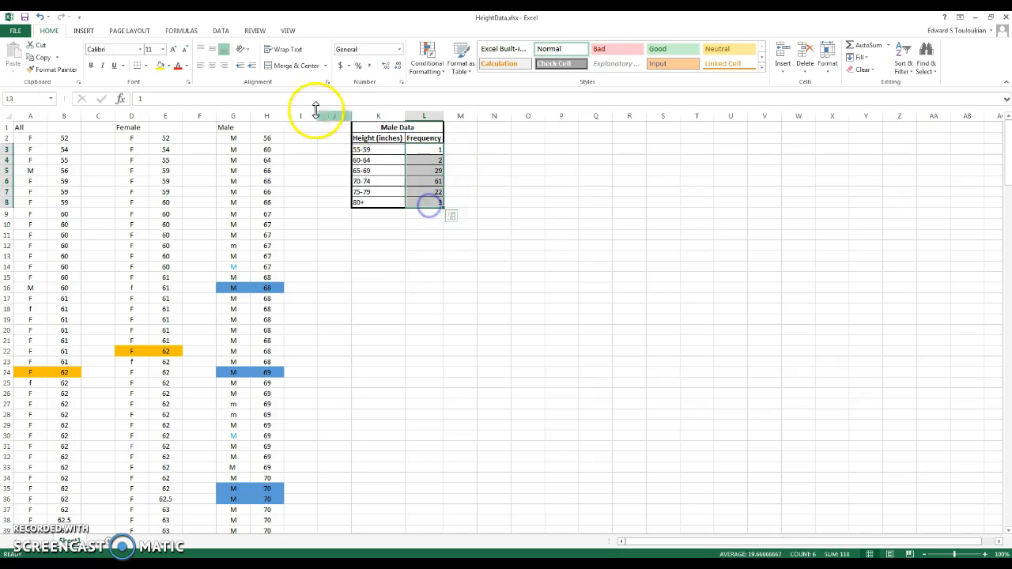
left_click(406, 297)
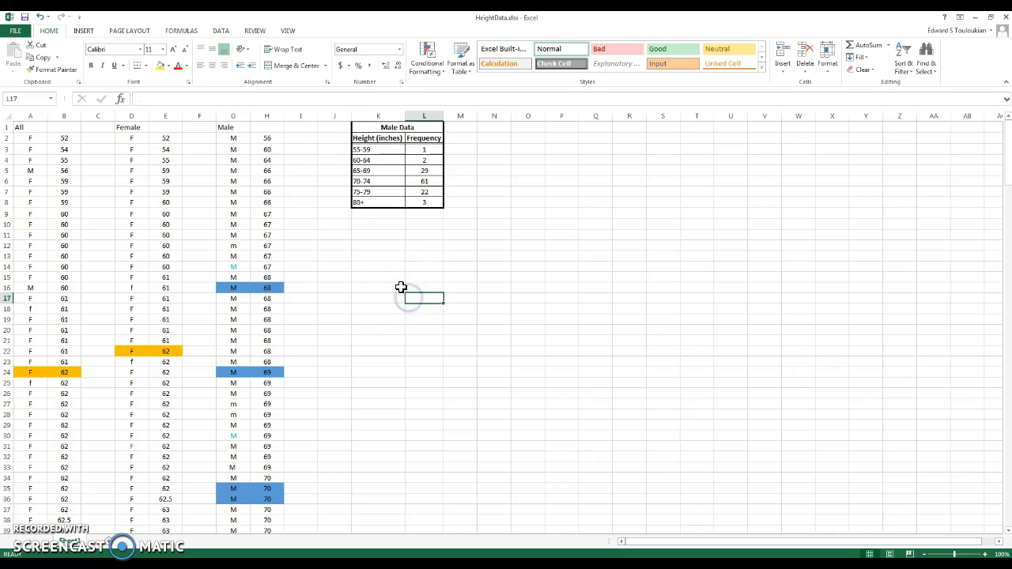
Step: Fill the merged Male Data title cell K1 with the standard blue color
left_click(388, 127)
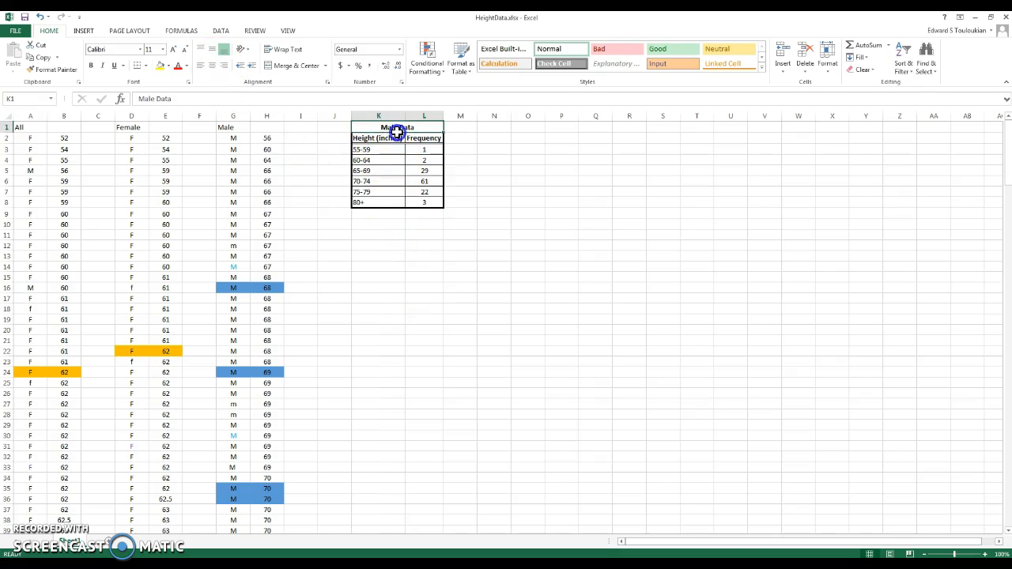
left_click(167, 66)
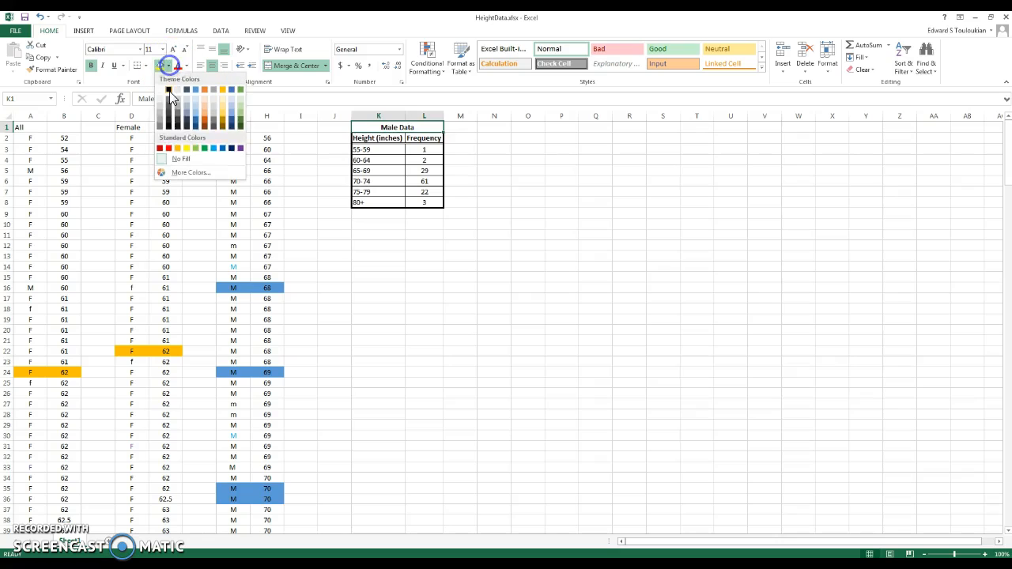
left_click(222, 149)
left_click(522, 287)
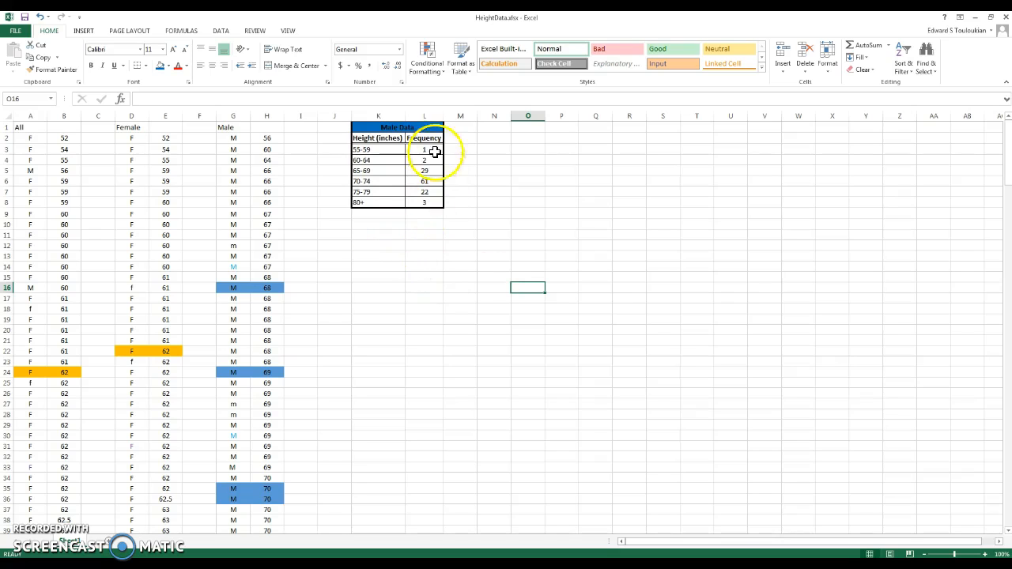
left_click(383, 235)
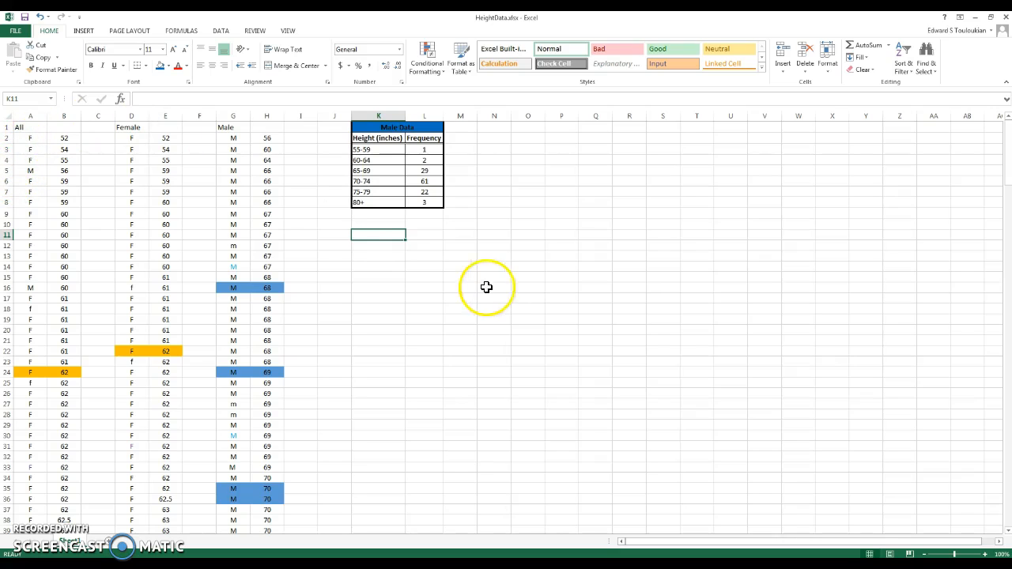
left_click(435, 295)
left_click_drag(431, 153, 433, 202)
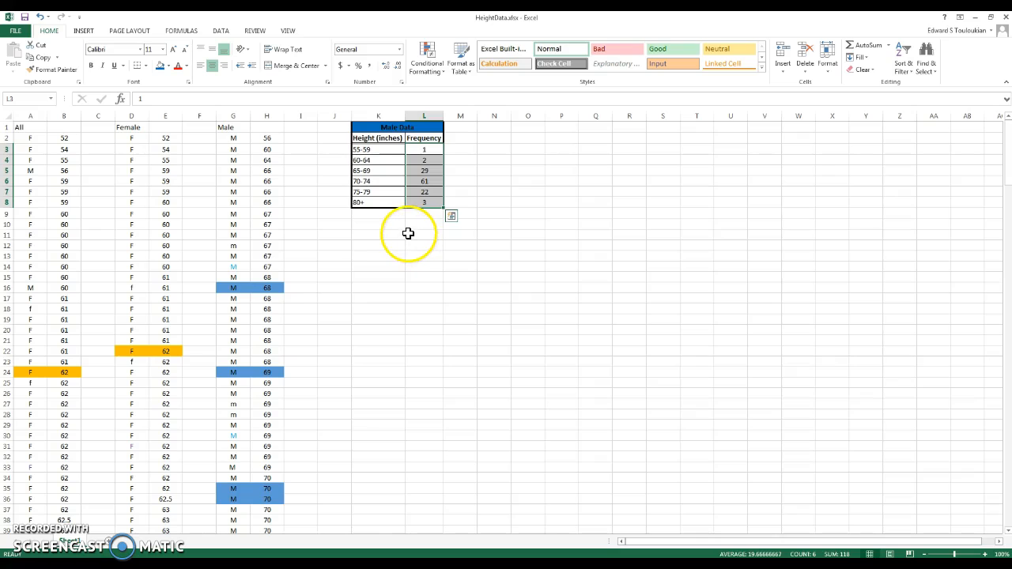
left_click(408, 233)
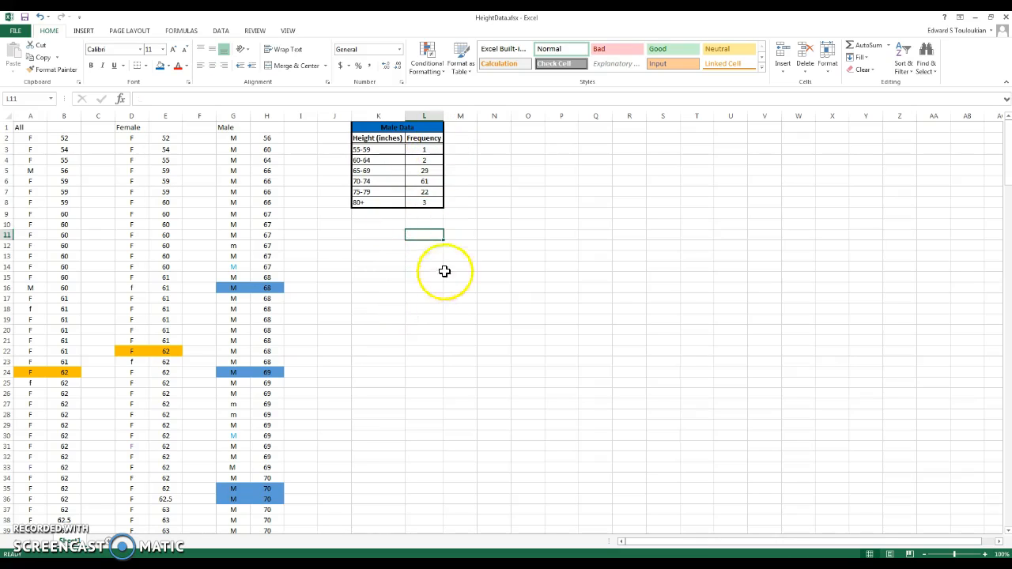
left_click(429, 151)
left_click_drag(428, 157, 436, 205)
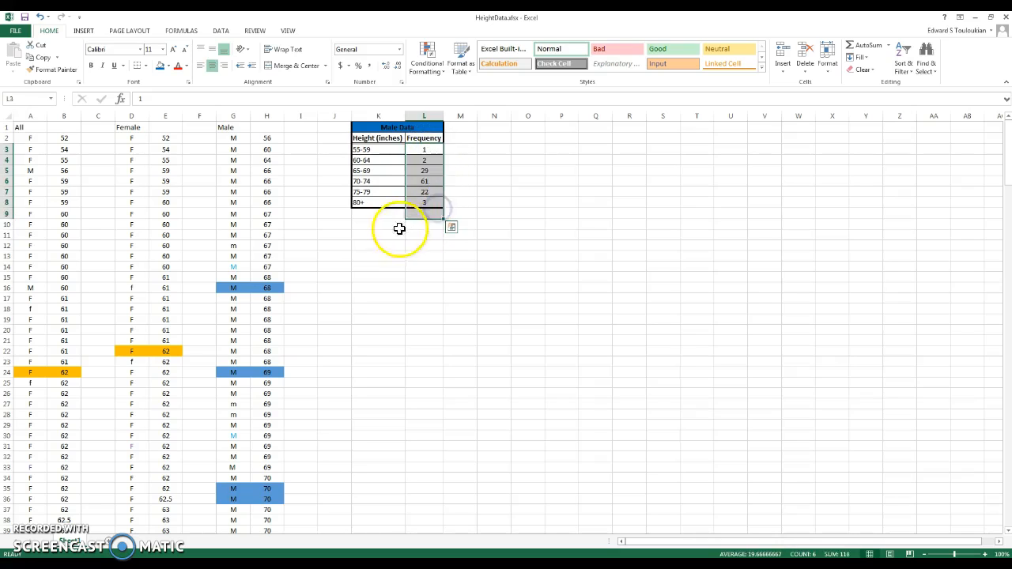